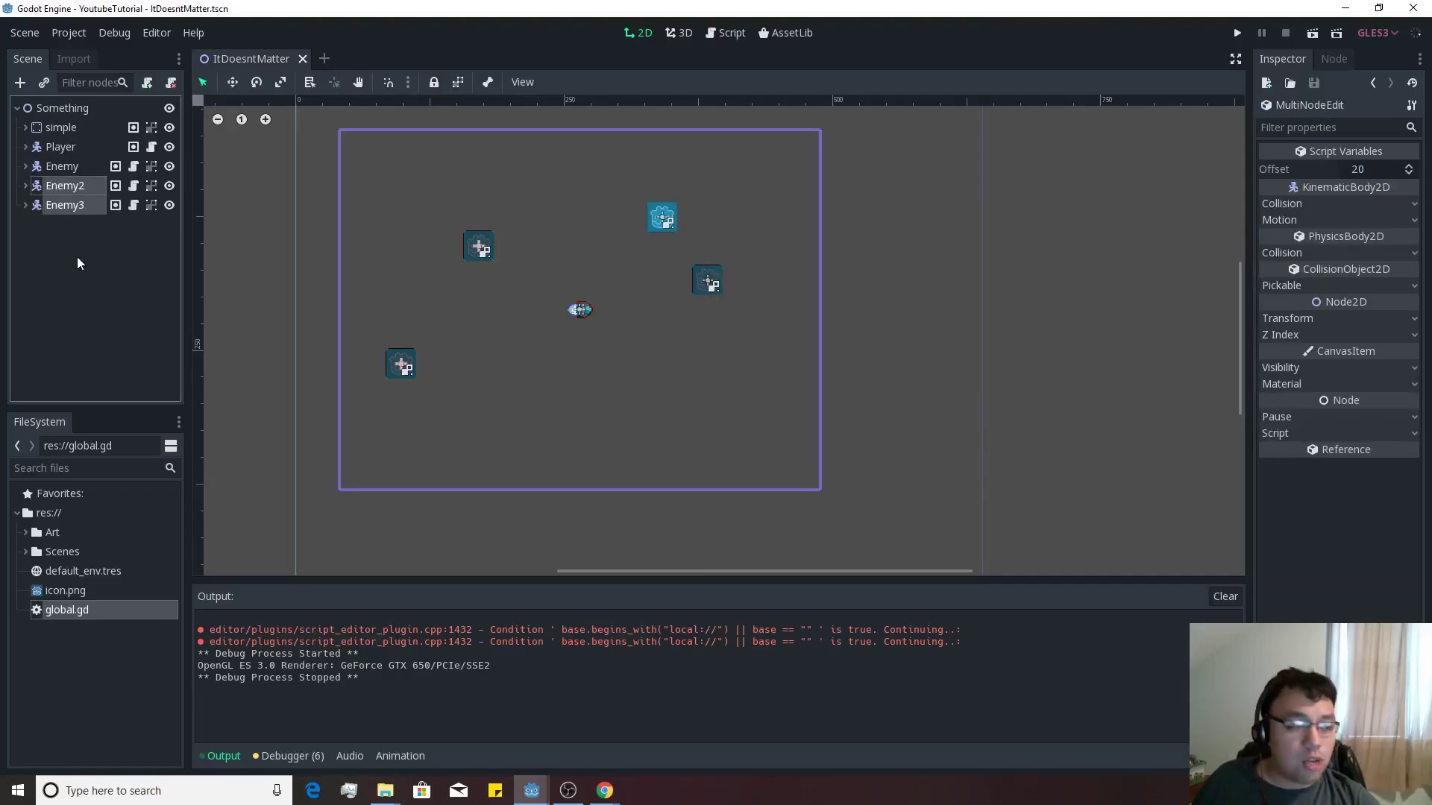
# Delete the Enemy2 and Enemy3 copies, leaving the Enemy node selected
pyautogui.press('Delete')
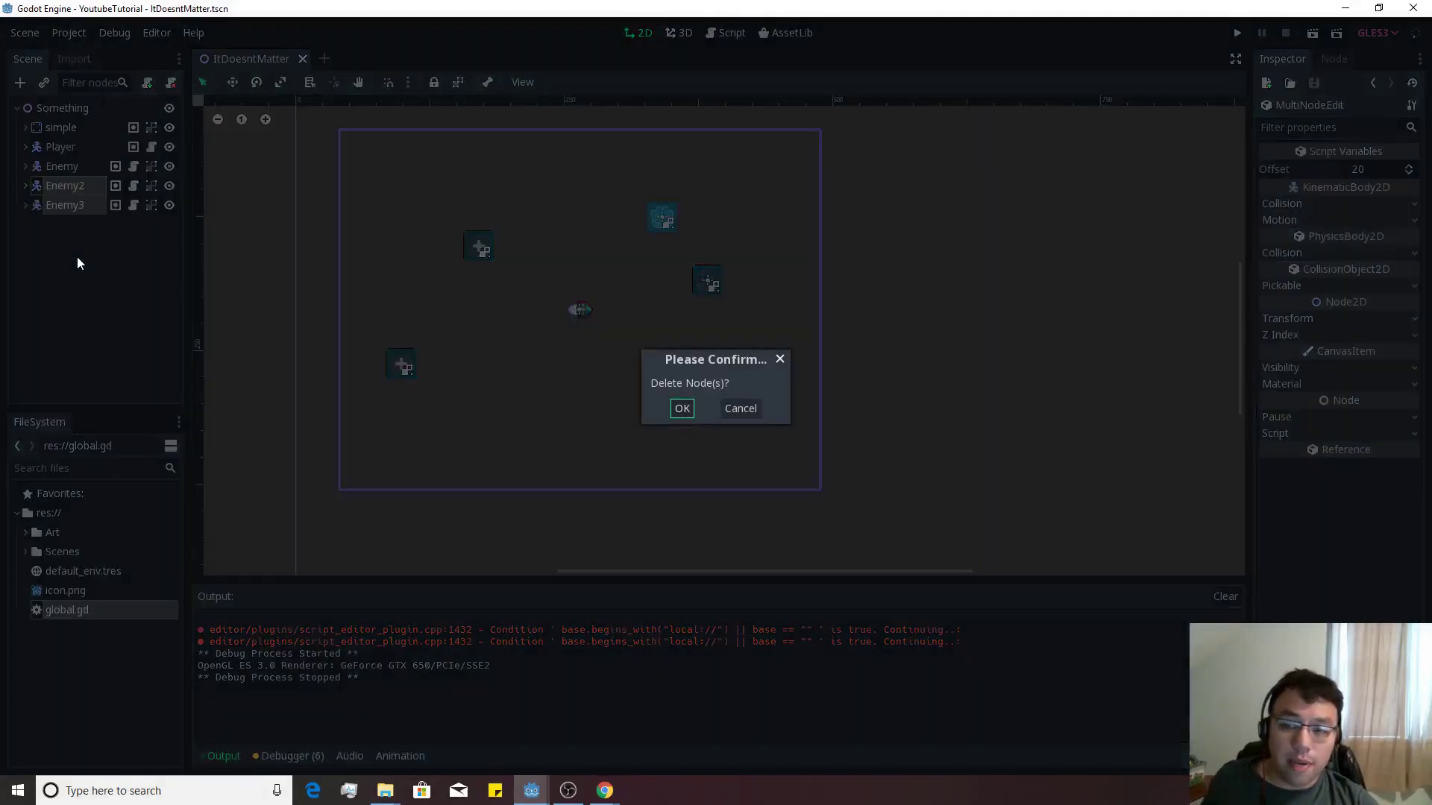
pyautogui.click(681, 408)
pyautogui.click(47, 166)
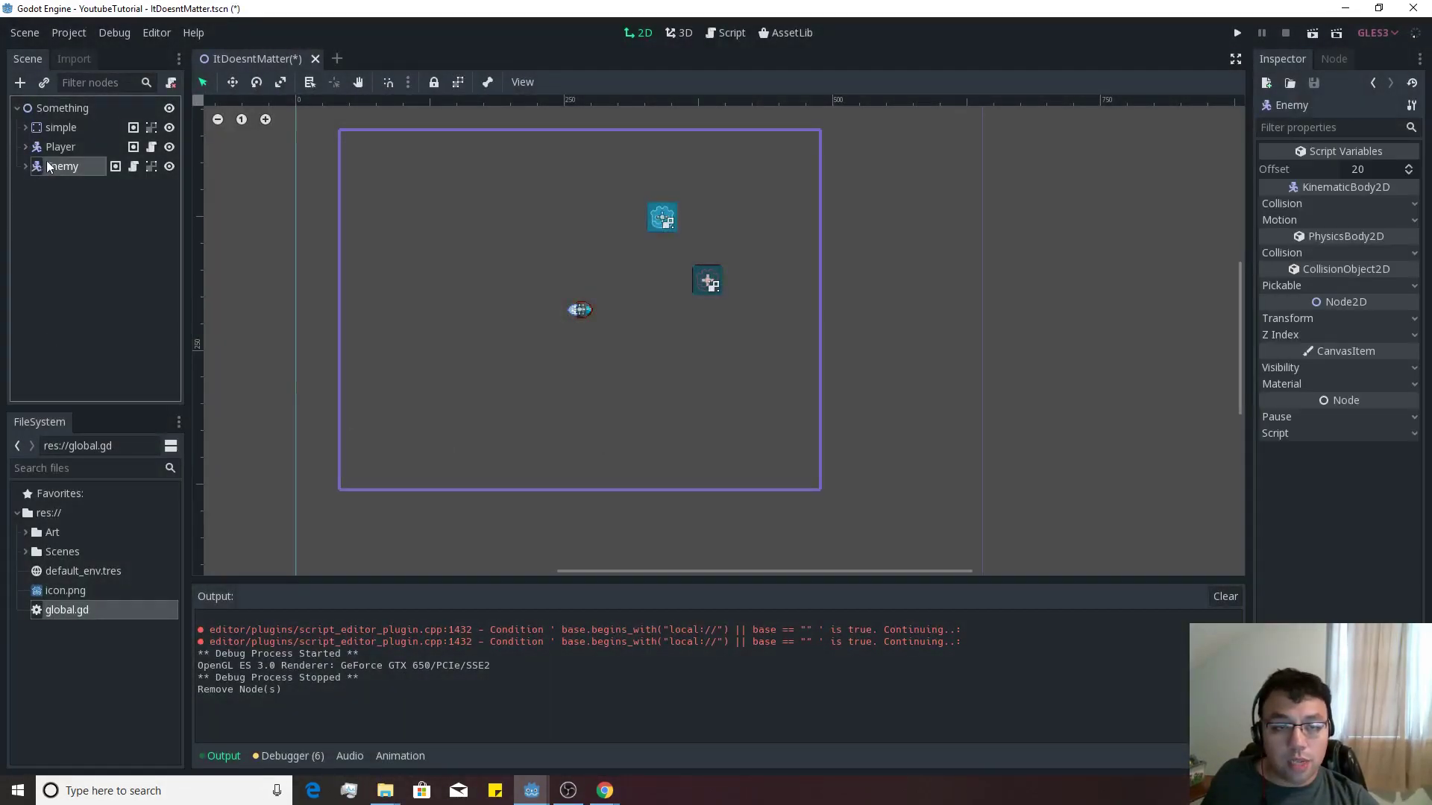
# Save the Enemy branch as Enemy.tscn inside the Scenes folder
pyautogui.rightClick(66, 169)
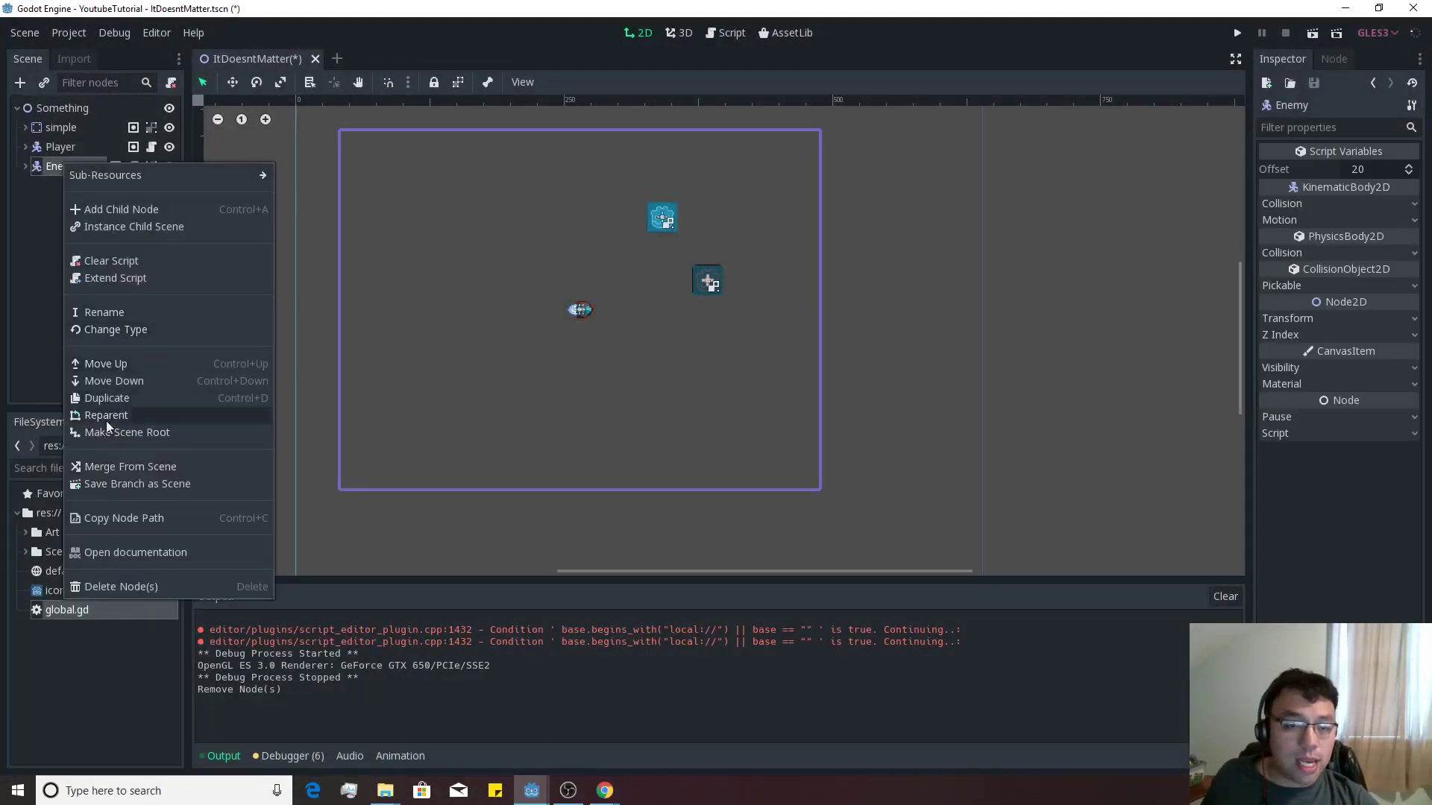
pyautogui.click(138, 484)
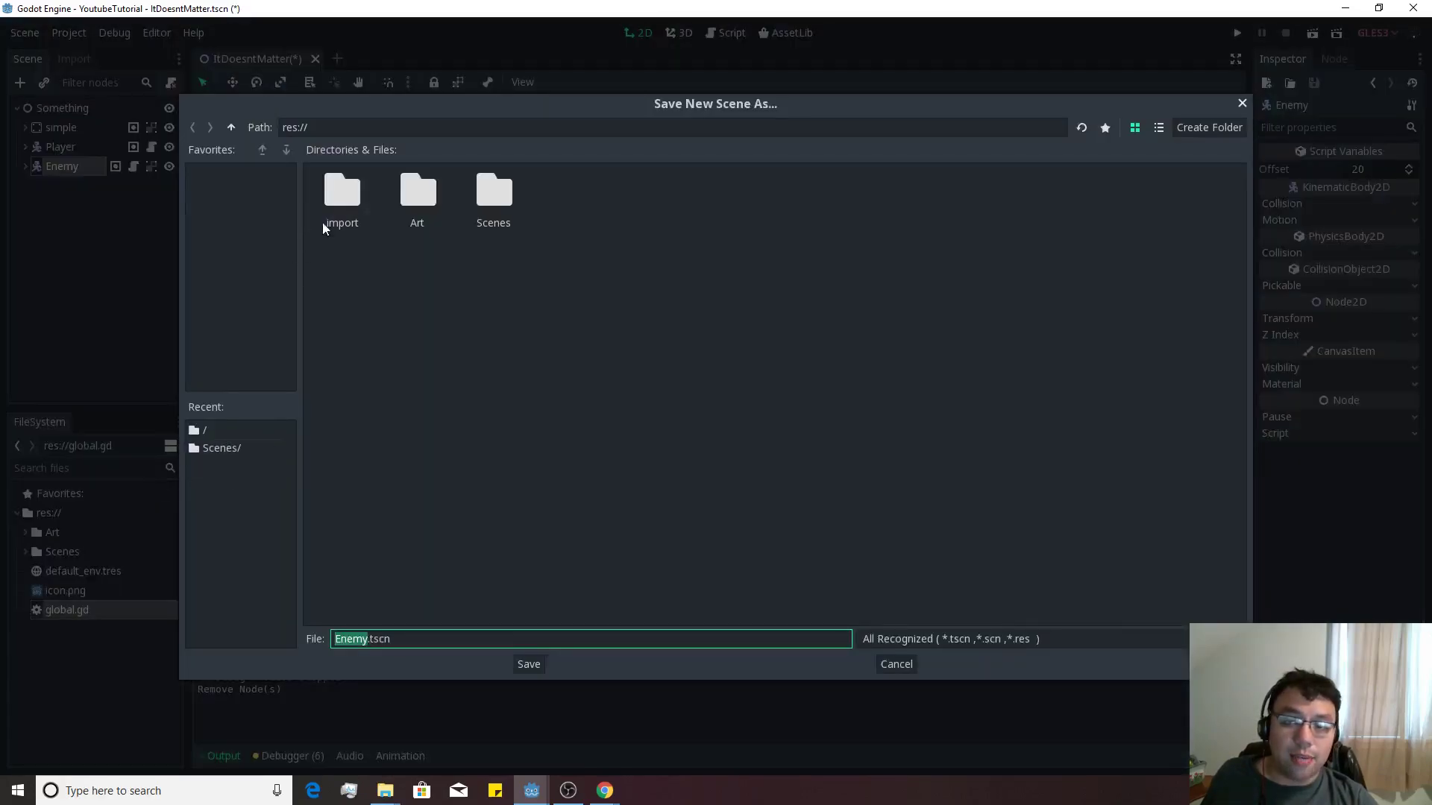
pyautogui.doubleClick(495, 188)
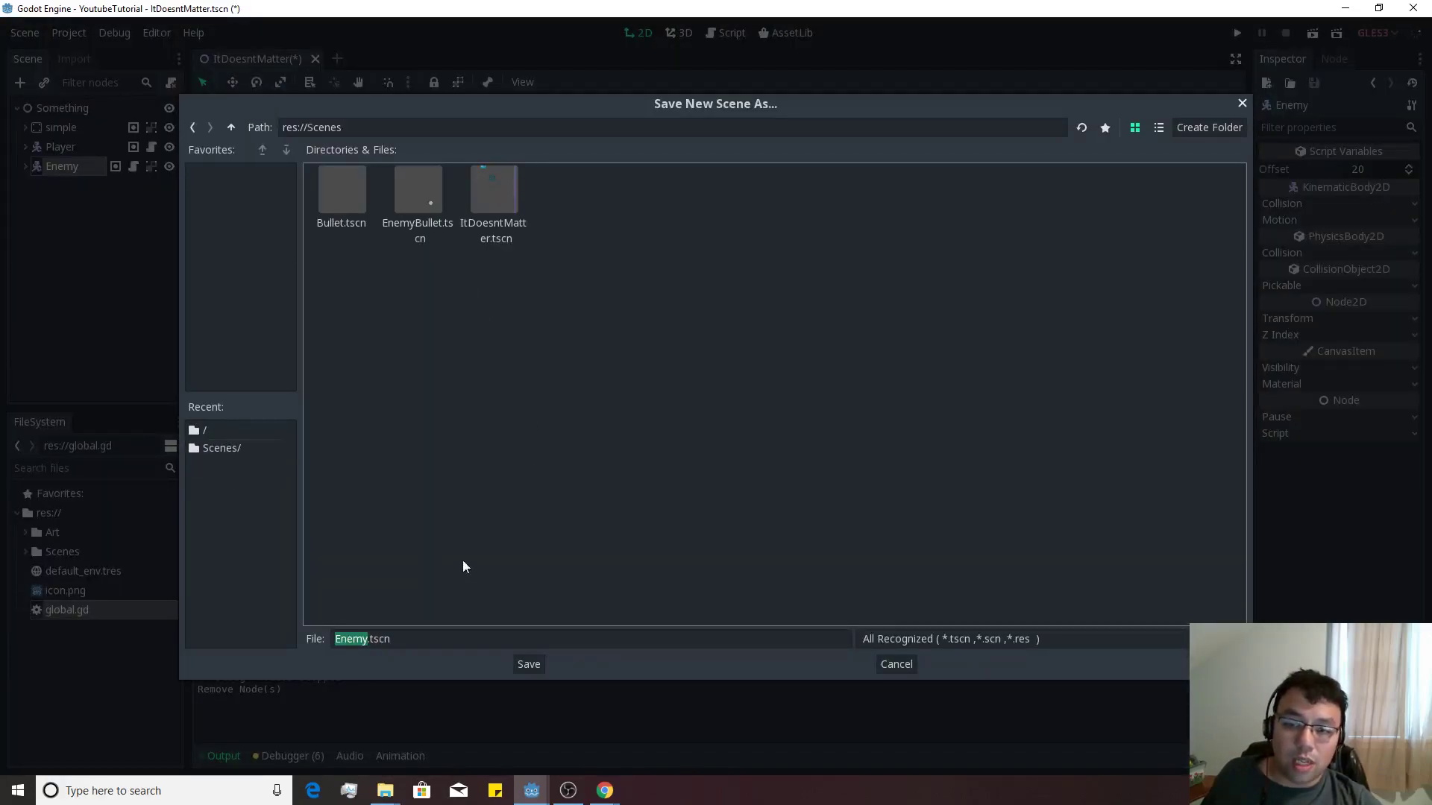
pyautogui.doubleClick(347, 639)
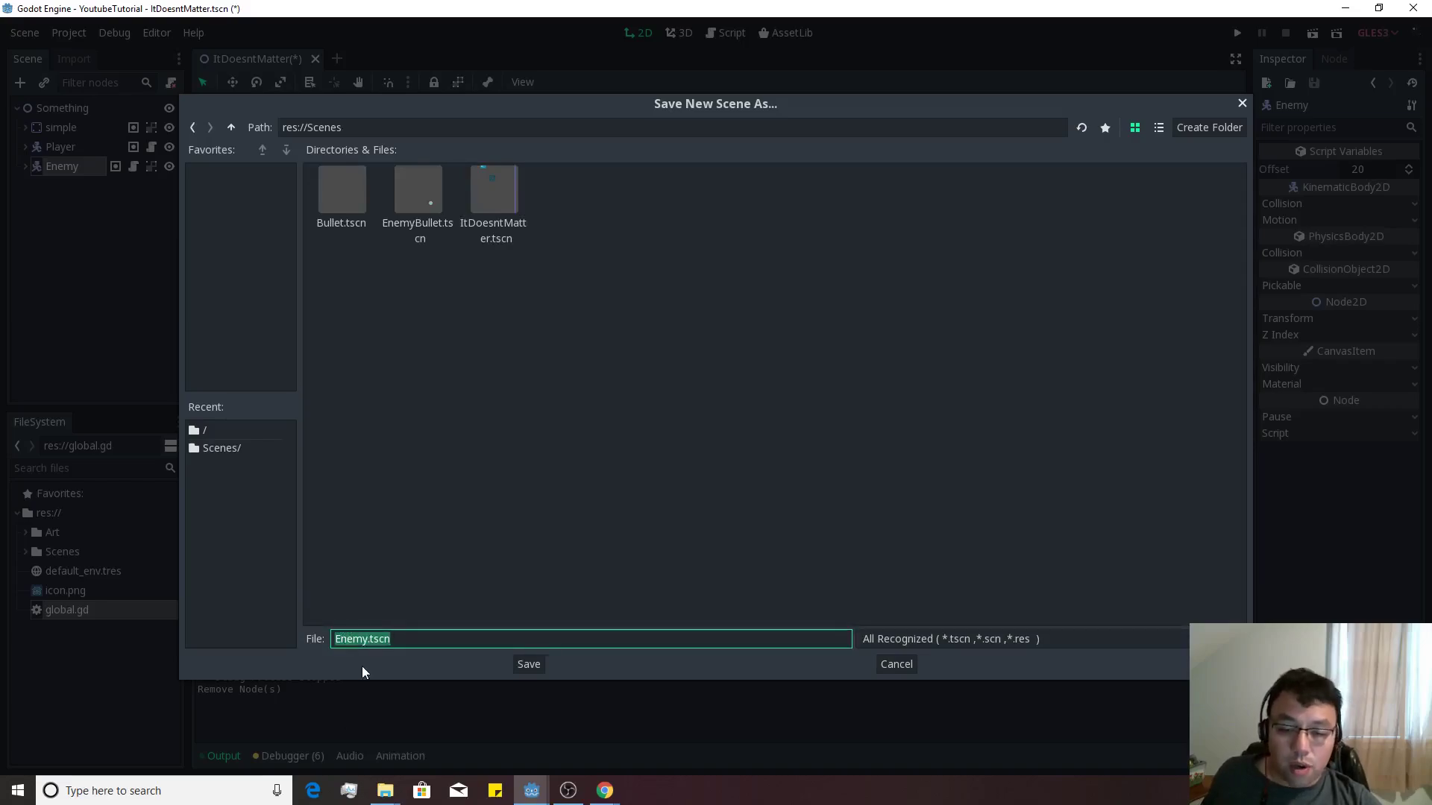
pyautogui.click(352, 639)
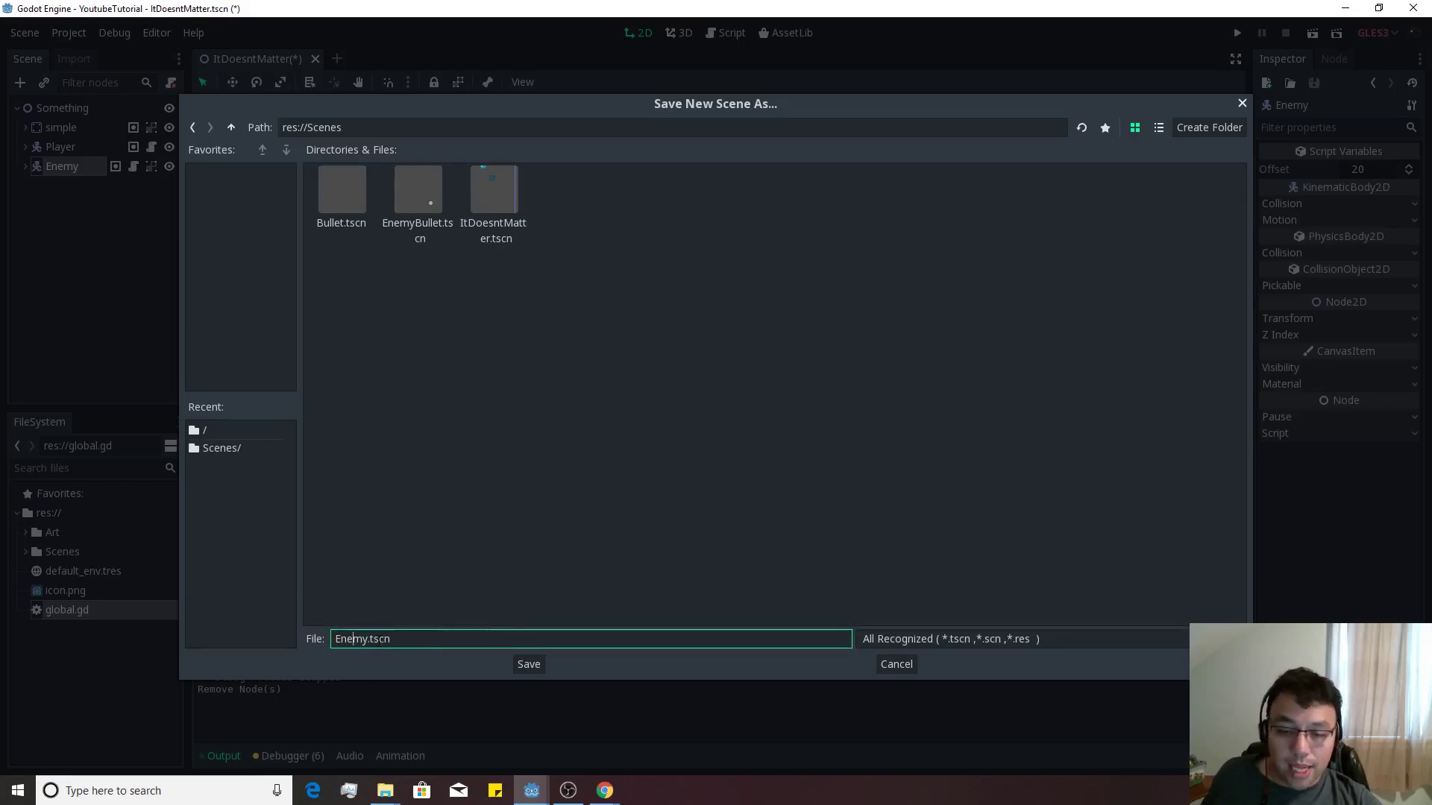
pyautogui.click(529, 664)
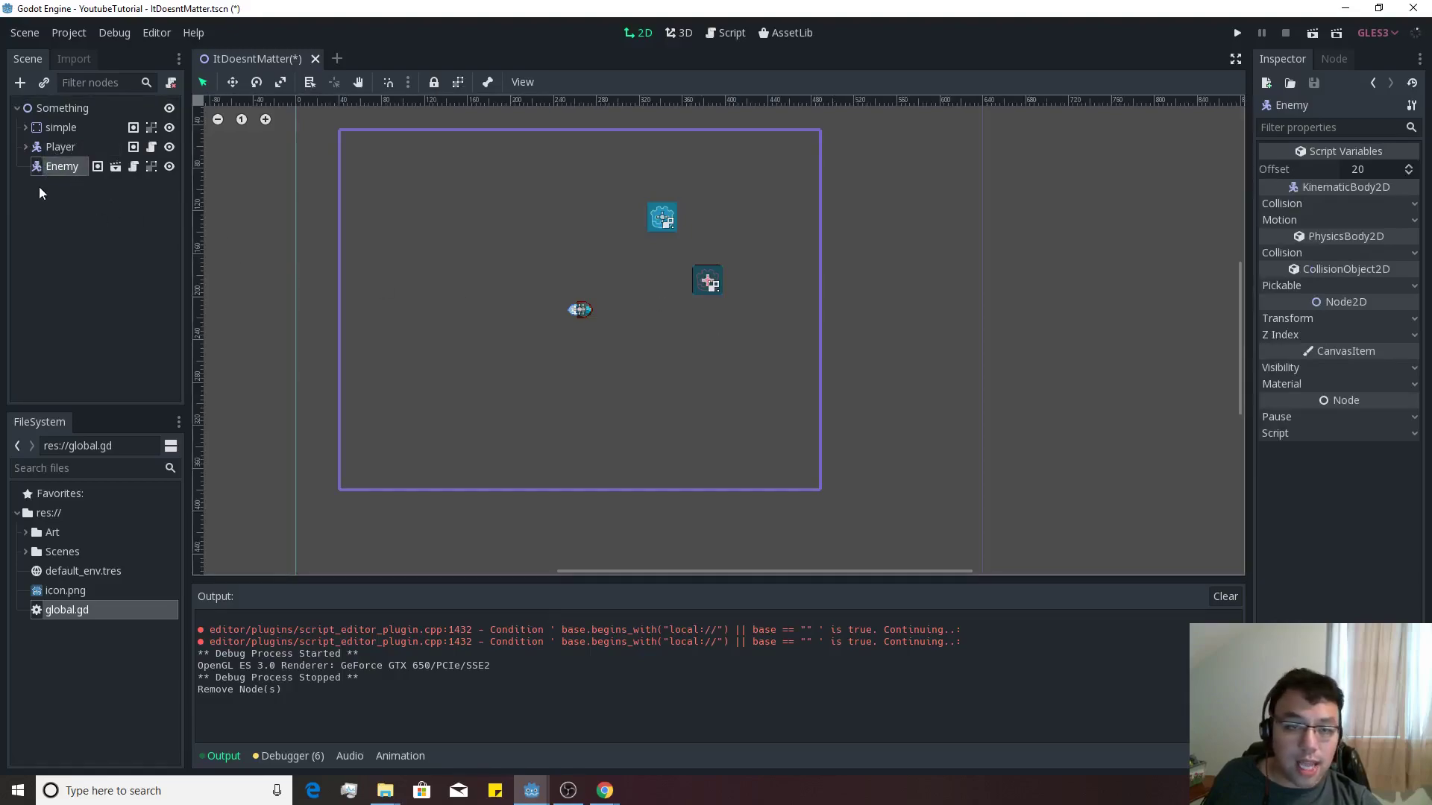
# Duplicate Enemy into Enemy2 and Enemy3 around the player, save, and open Enemy.tscn
pyautogui.hotkey('ctrl', 'd')
pyautogui.moveTo(693, 291); pyautogui.dragTo(434, 375)
pyautogui.hotkey('ctrl', 'd')
pyautogui.hotkey('ctrl', 's')
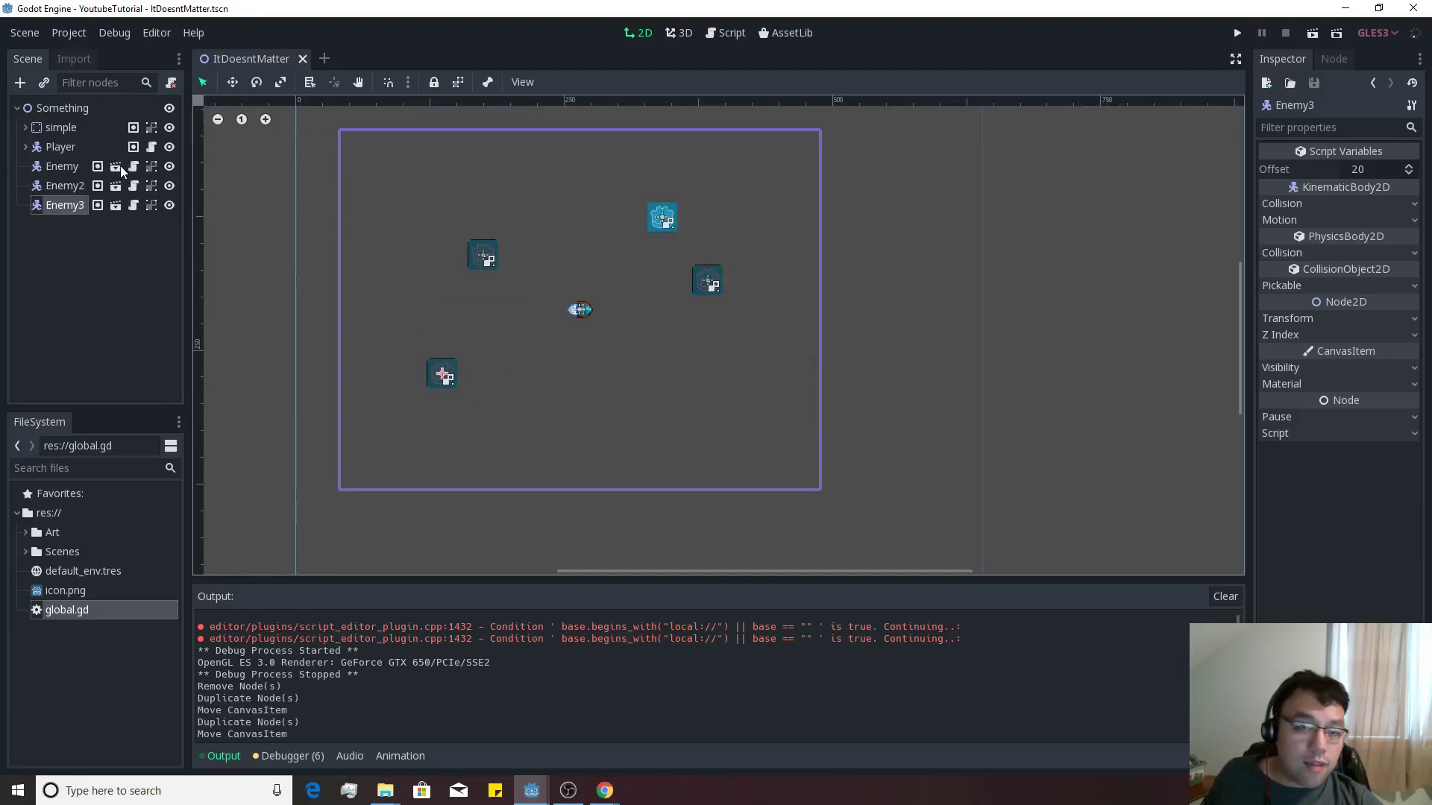
pyautogui.click(117, 167)
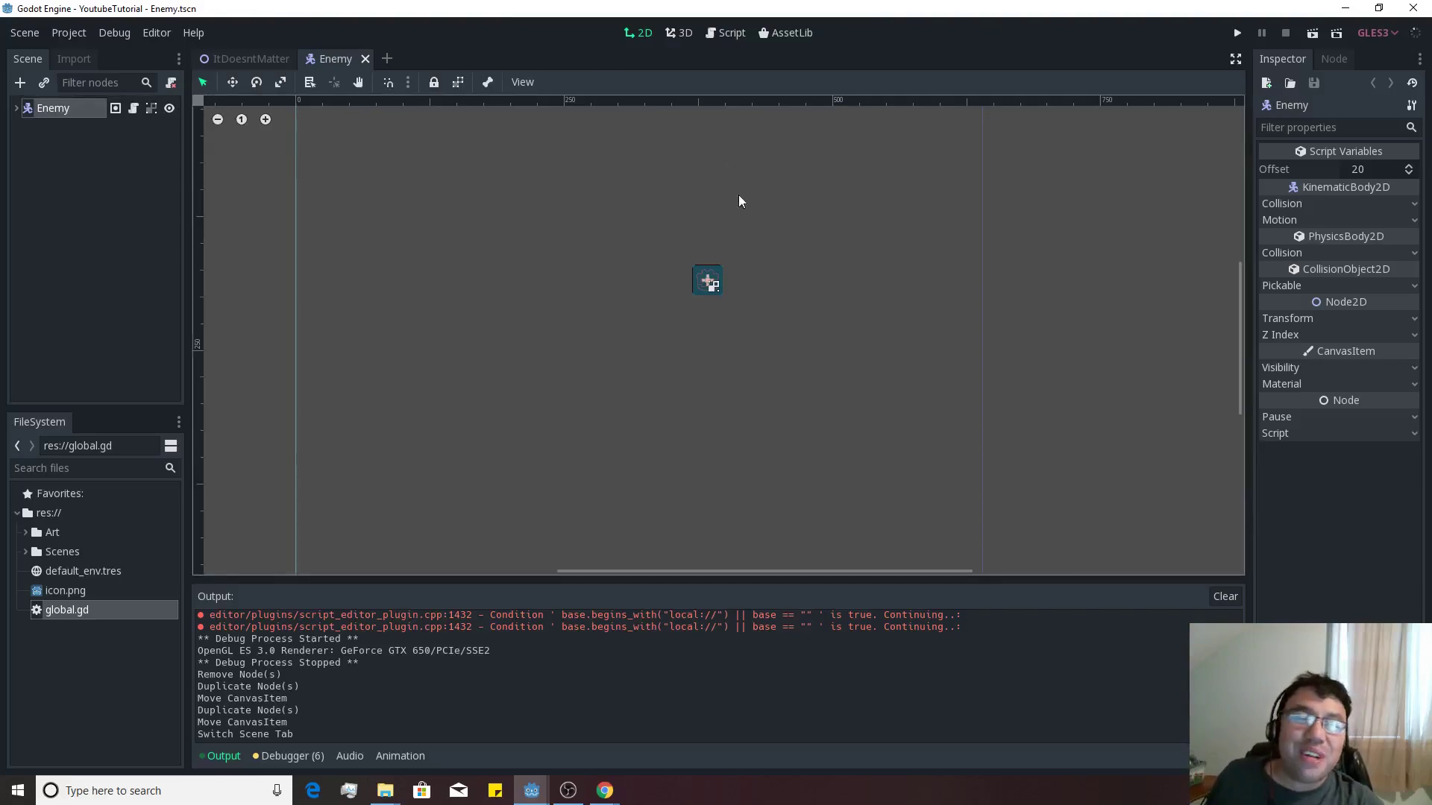
# Revert the Enemy root's Transform Position to 0, 0, save, and return to the Enemy tab
pyautogui.moveTo(665, 296); pyautogui.dragTo(676, 417, button='middle')
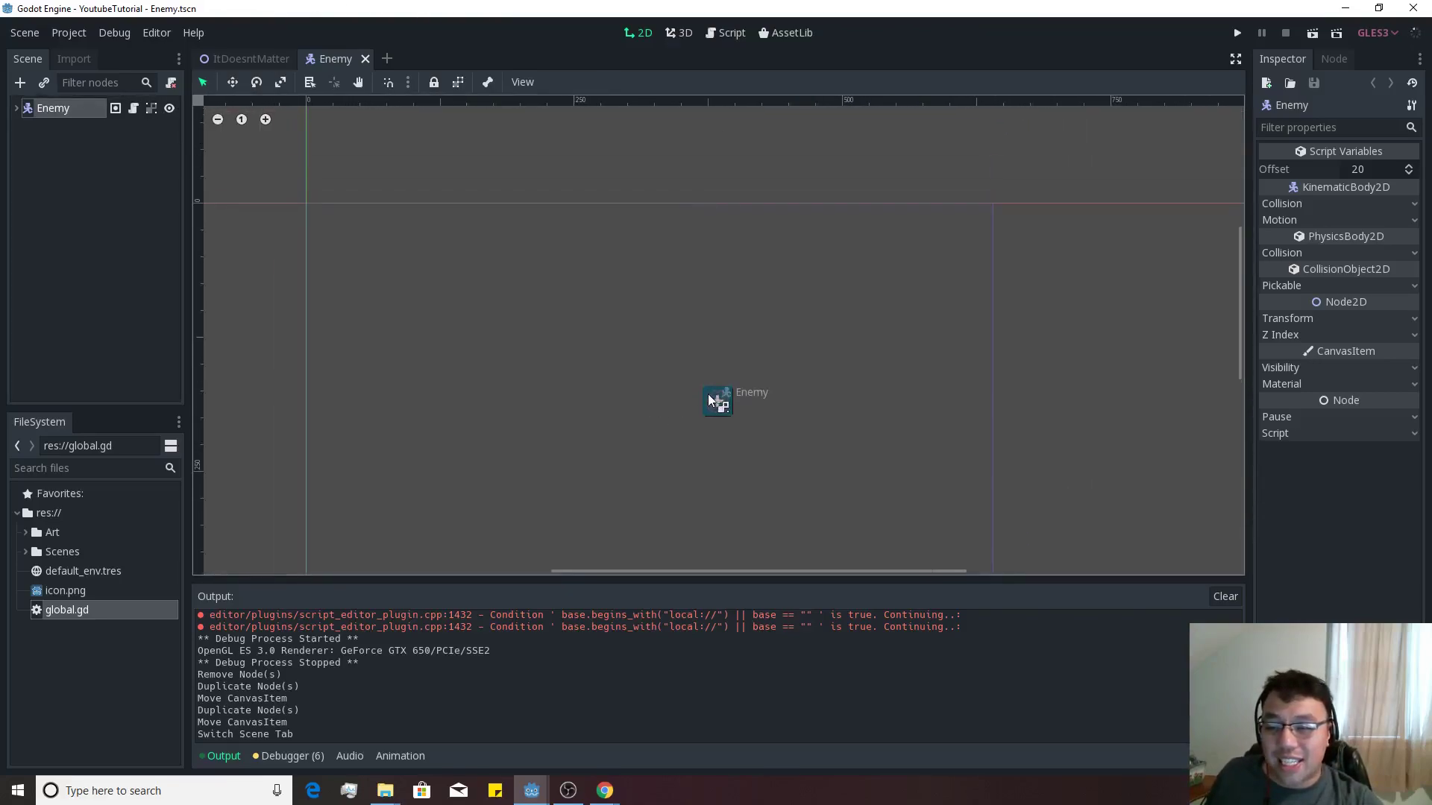
pyautogui.moveTo(708, 399); pyautogui.dragTo(313, 208)
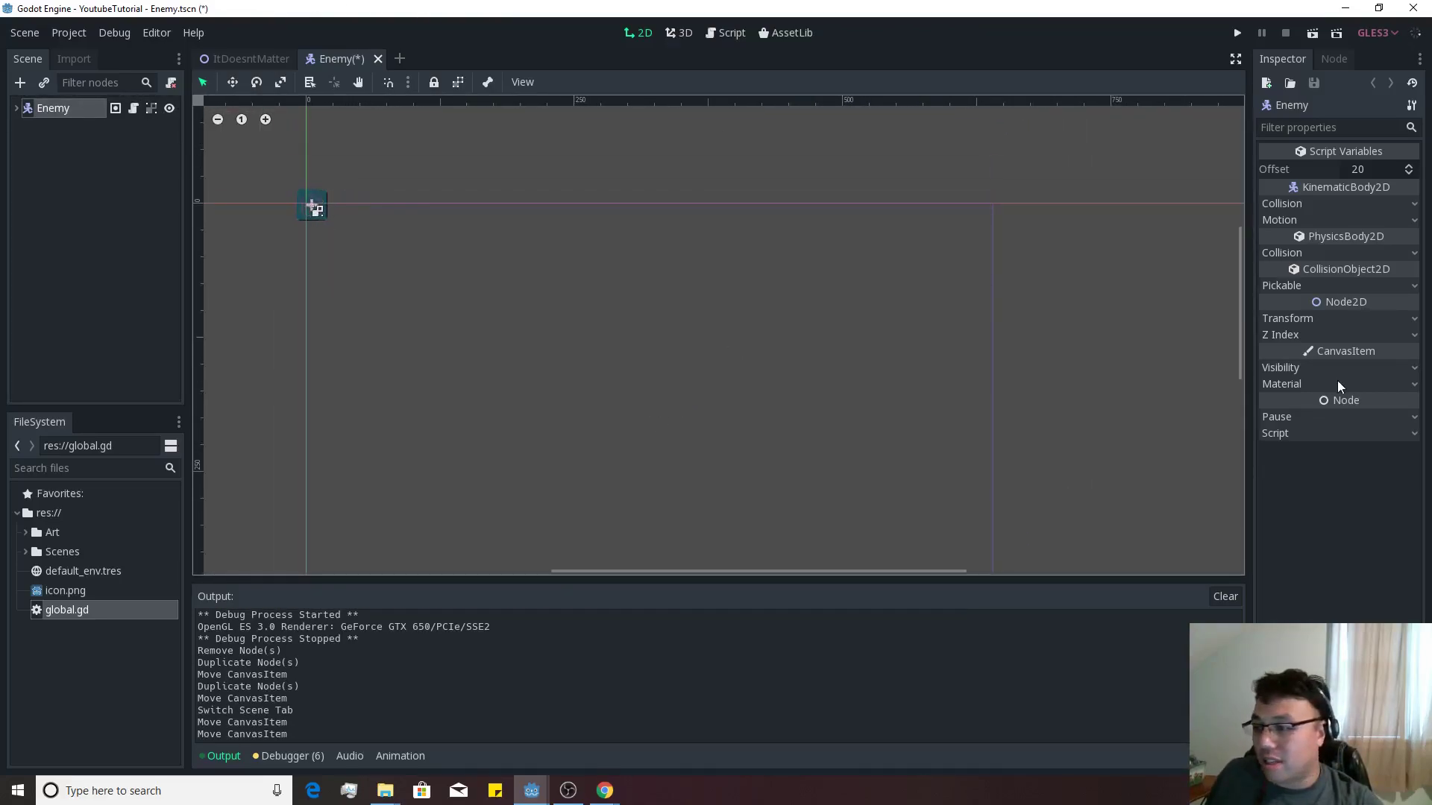
pyautogui.click(1369, 317)
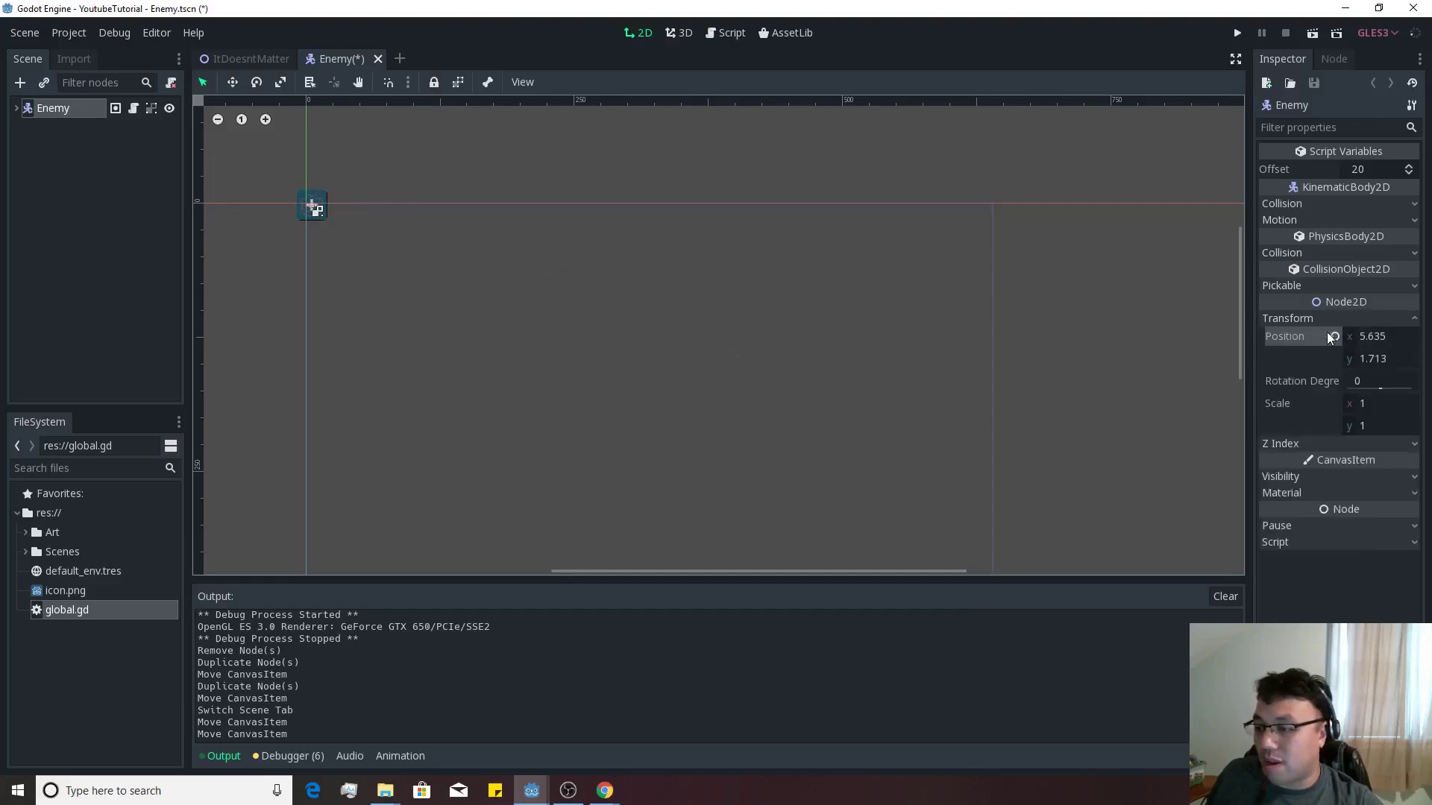
pyautogui.click(1334, 336)
pyautogui.scroll(2, 492, 308)
pyautogui.hotkey('ctrl', 's')
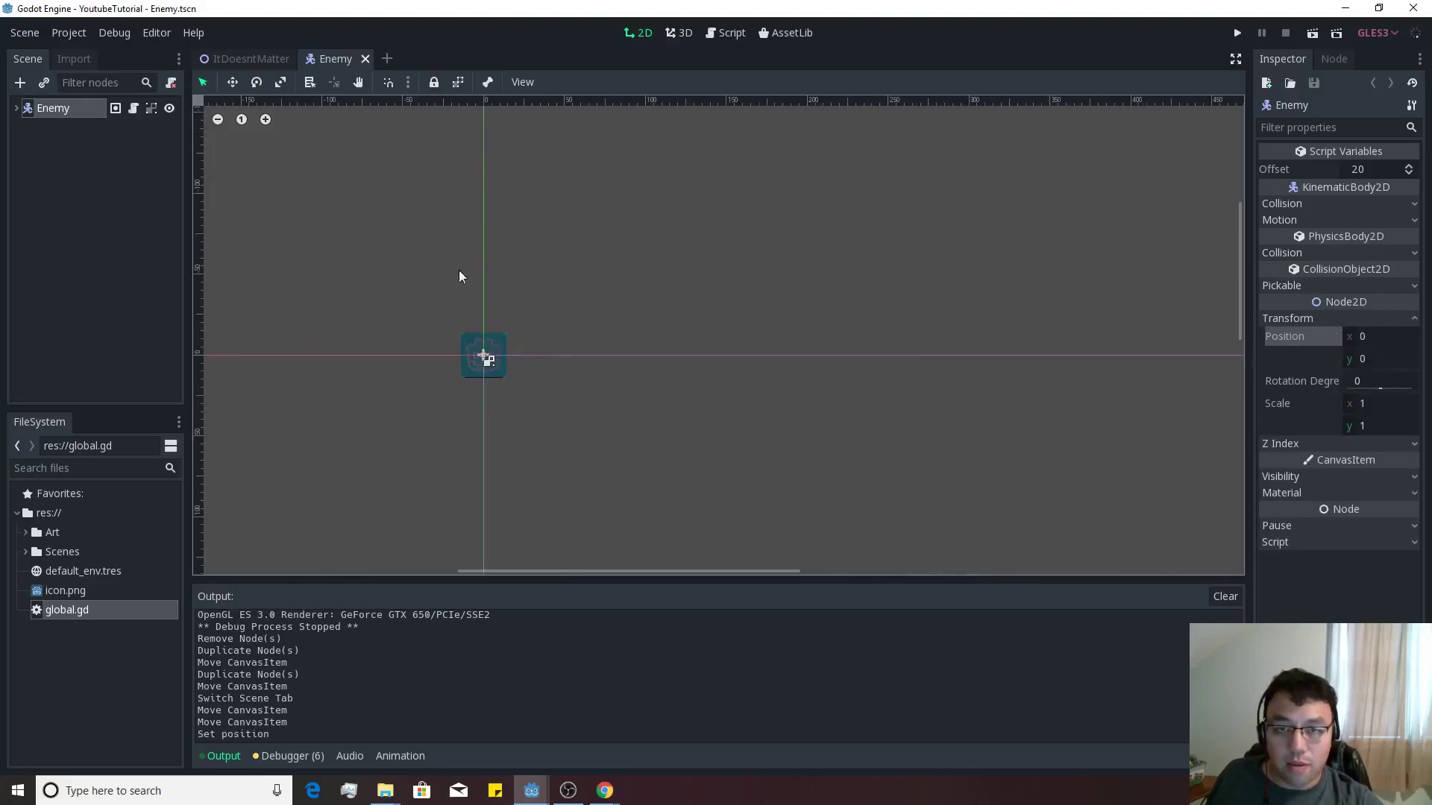
pyautogui.click(261, 59)
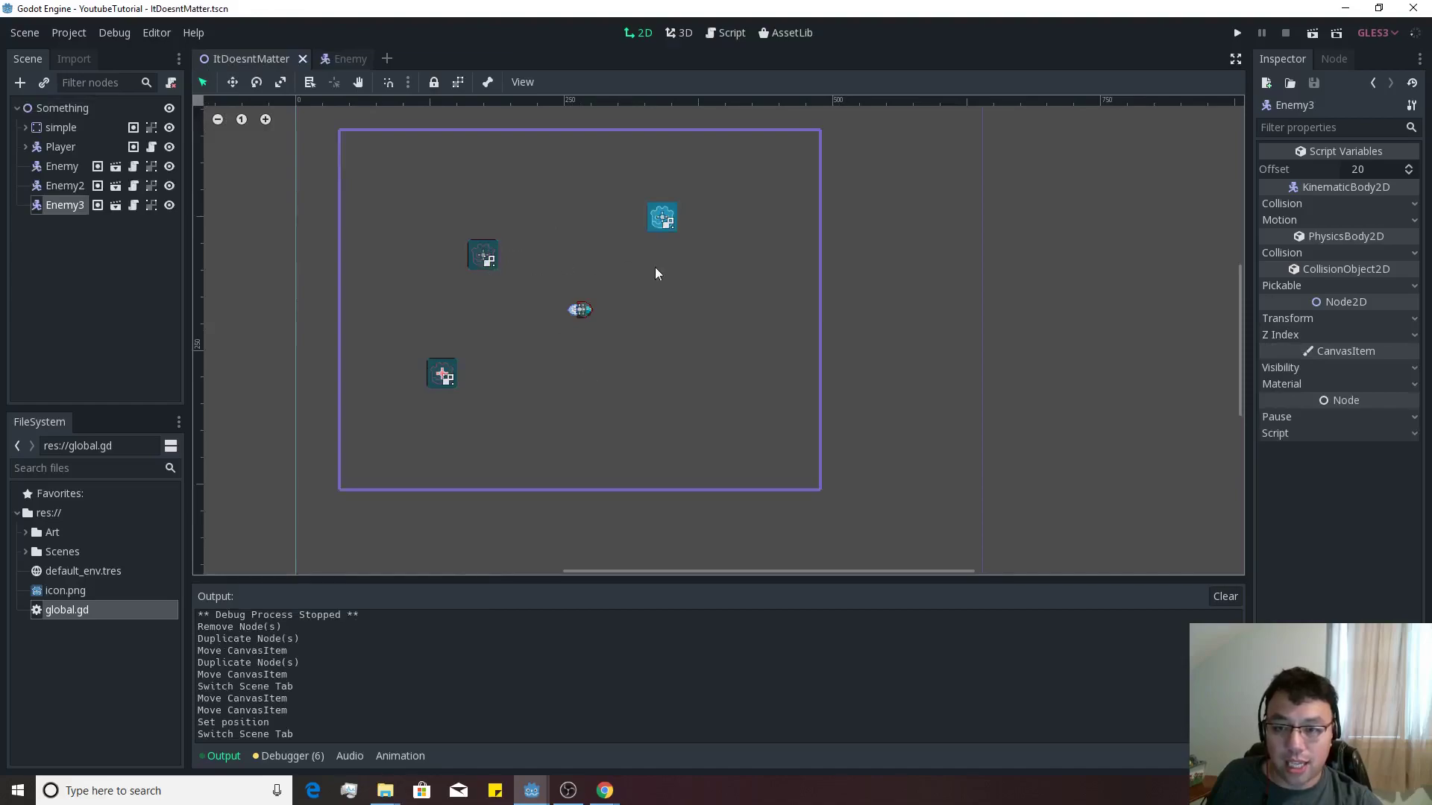
pyautogui.hotkey('ctrl', 'Tab')
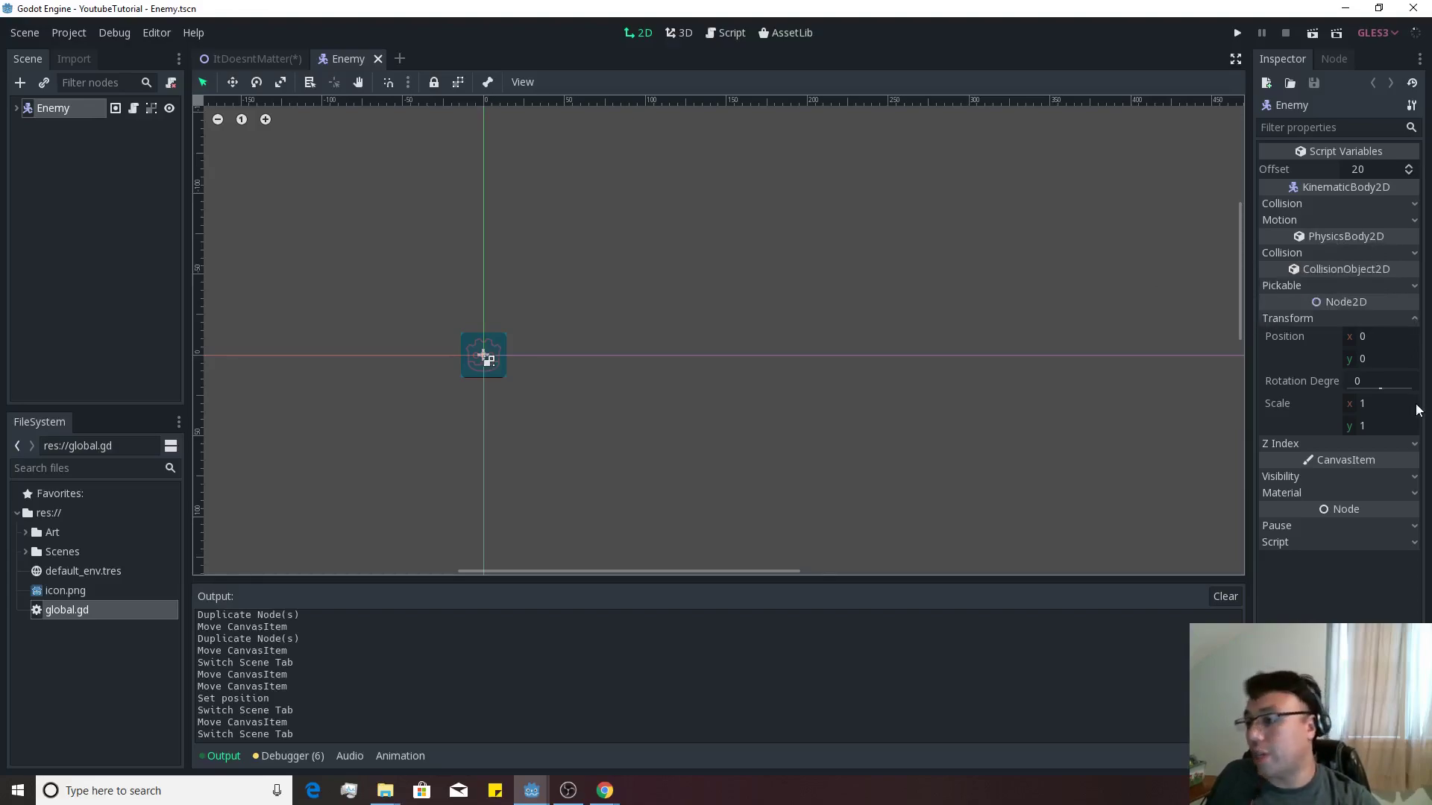
# Assign enemy-big.png from the Art folder as the Sprite's texture and save Enemy.tscn
pyautogui.click(16, 108)
pyautogui.click(59, 127)
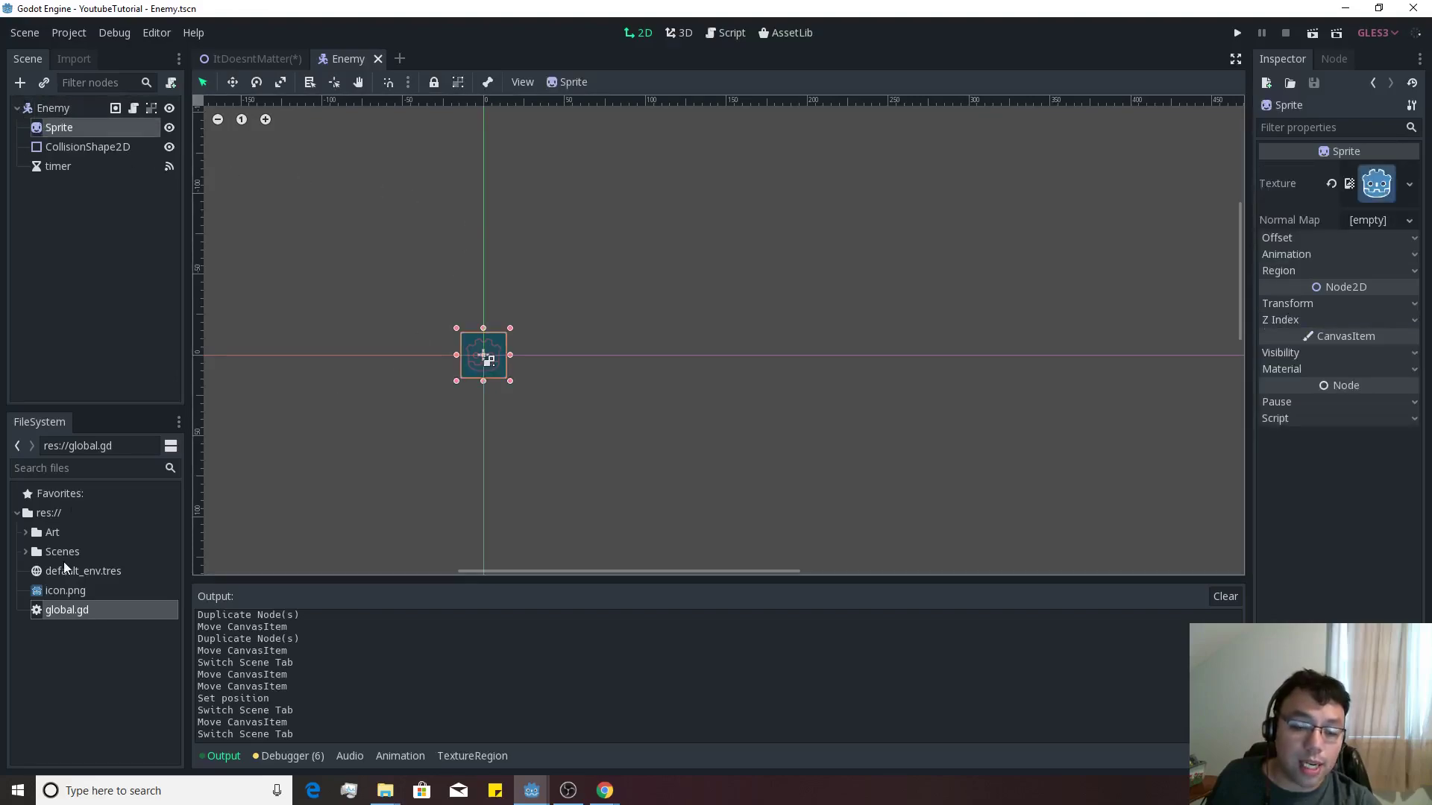
pyautogui.click(27, 533)
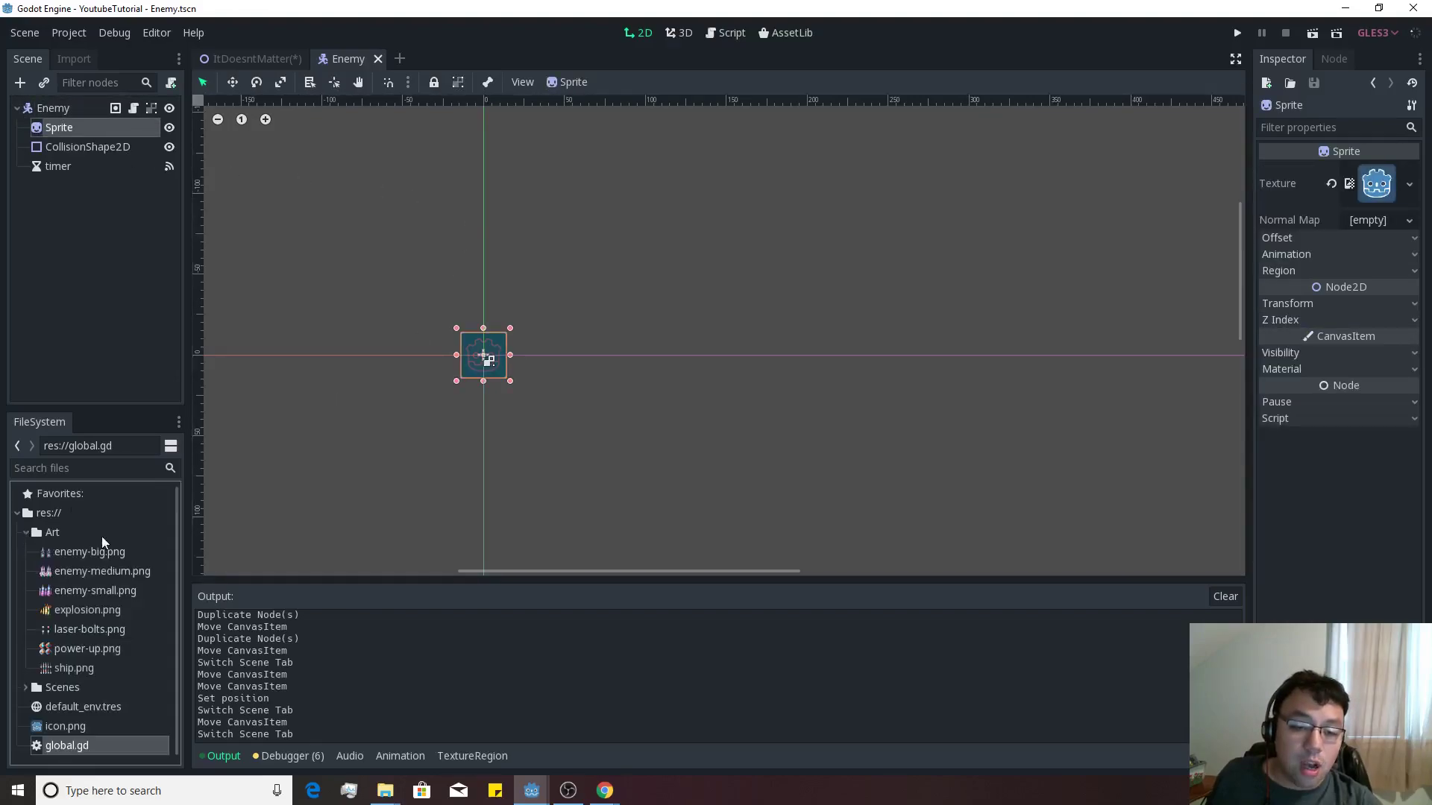
pyautogui.click(86, 573)
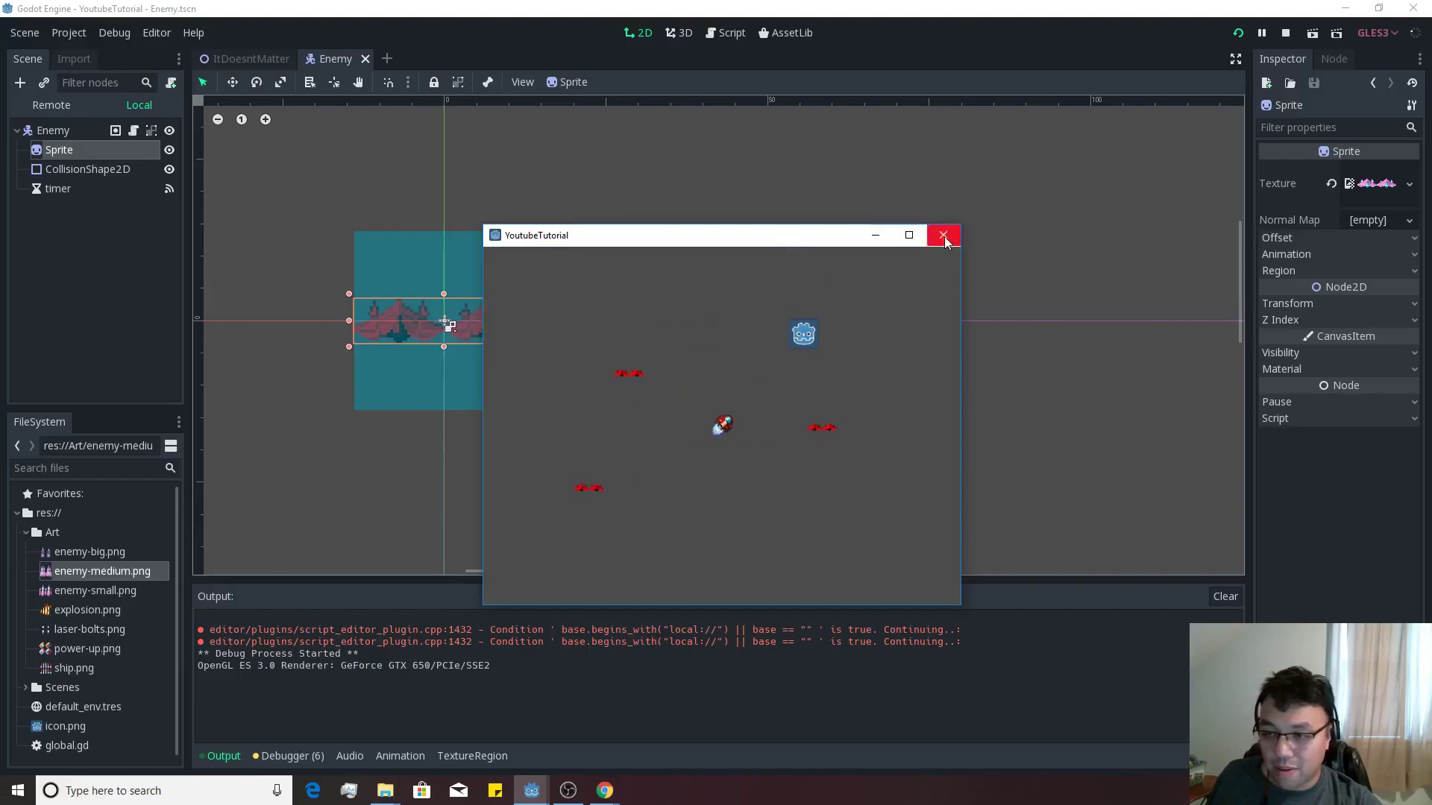
pyautogui.moveTo(86, 551); pyautogui.dragTo(1375, 183)
pyautogui.hotkey('ctrl', 's')
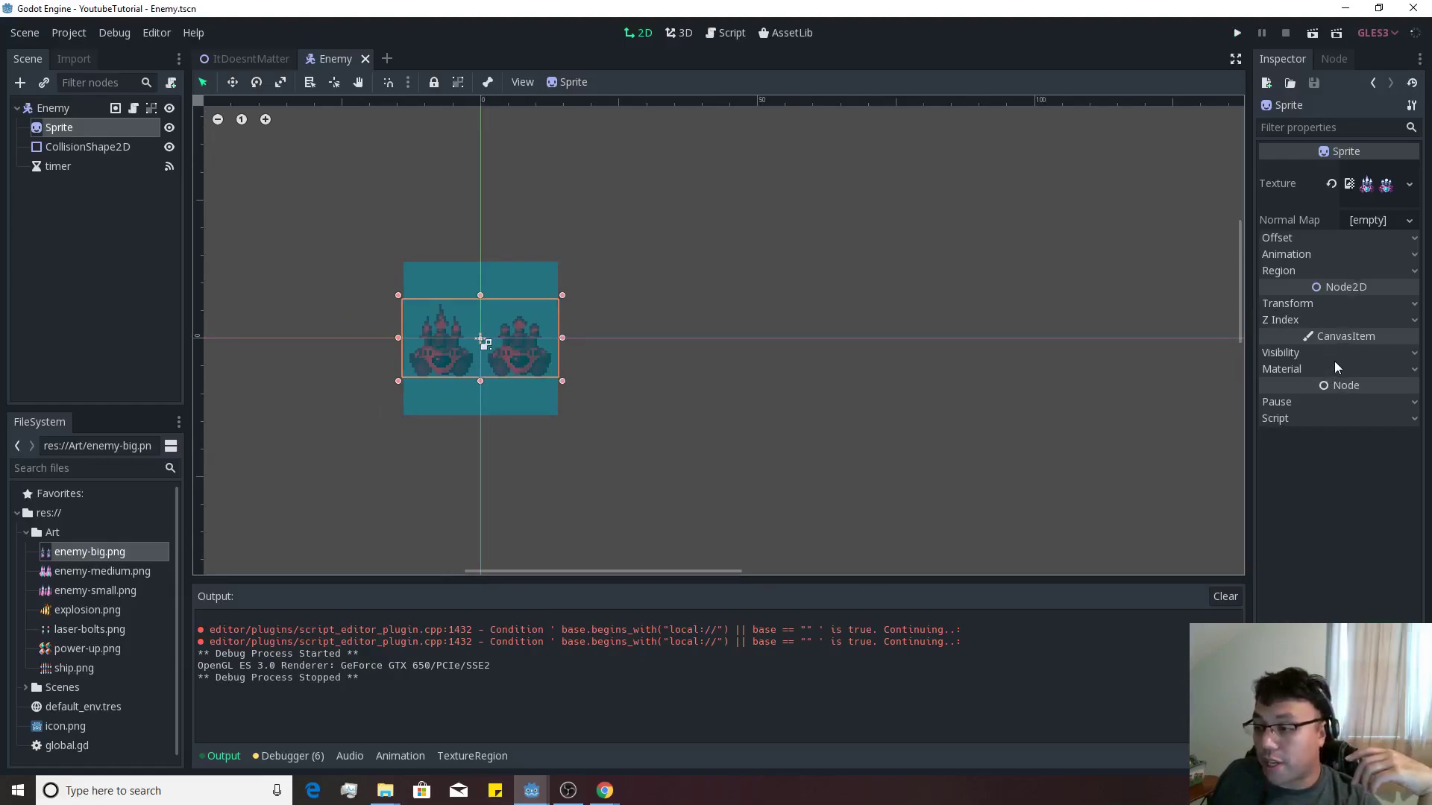
# Reset the Sprite's Modulate and Self Modulate colours to white
pyautogui.click(1289, 354)
pyautogui.click(1334, 393)
pyautogui.click(1334, 415)
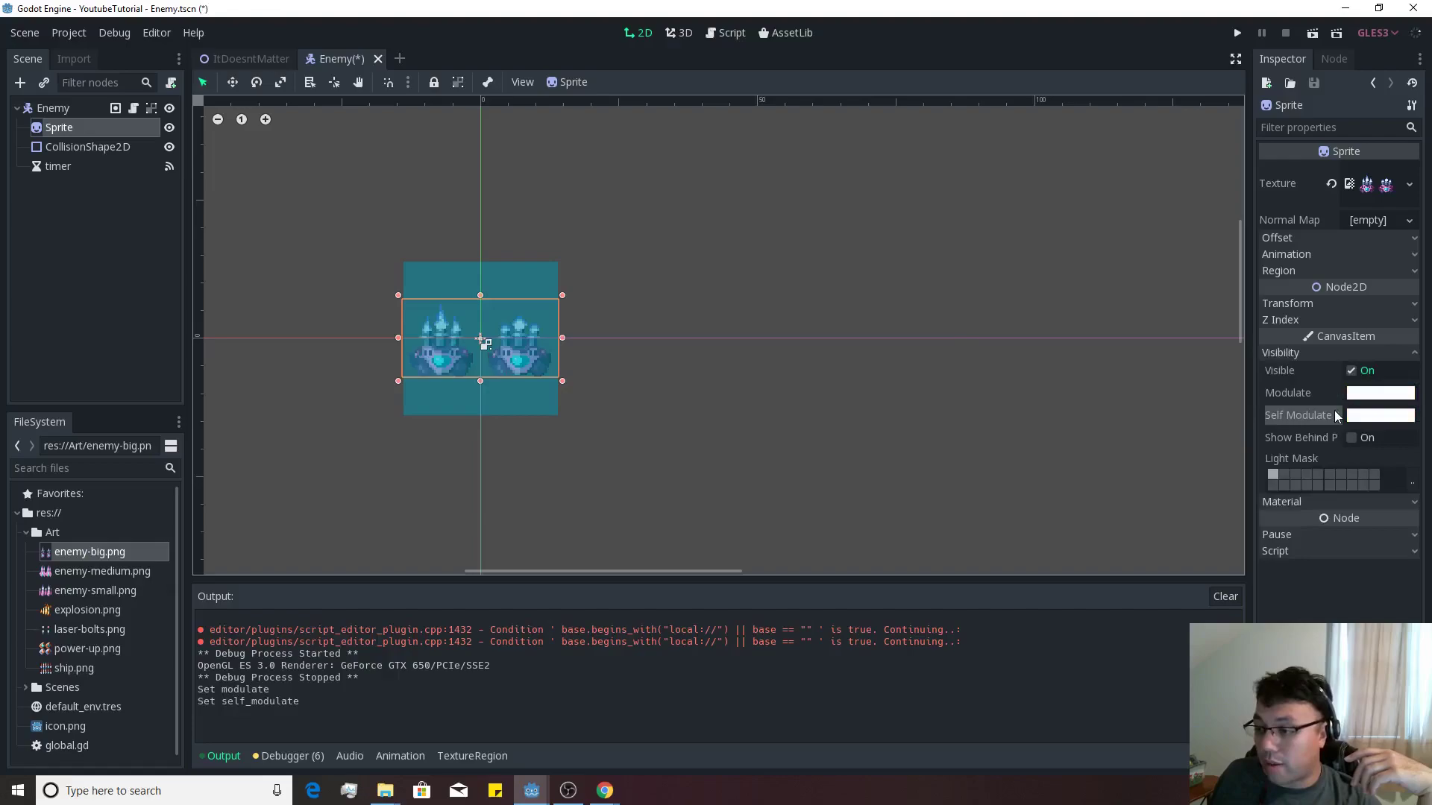
# Set the Sprite's Animation Hframes to 2 so one enemy frame shows
pyautogui.scroll(-1, 704, 372)
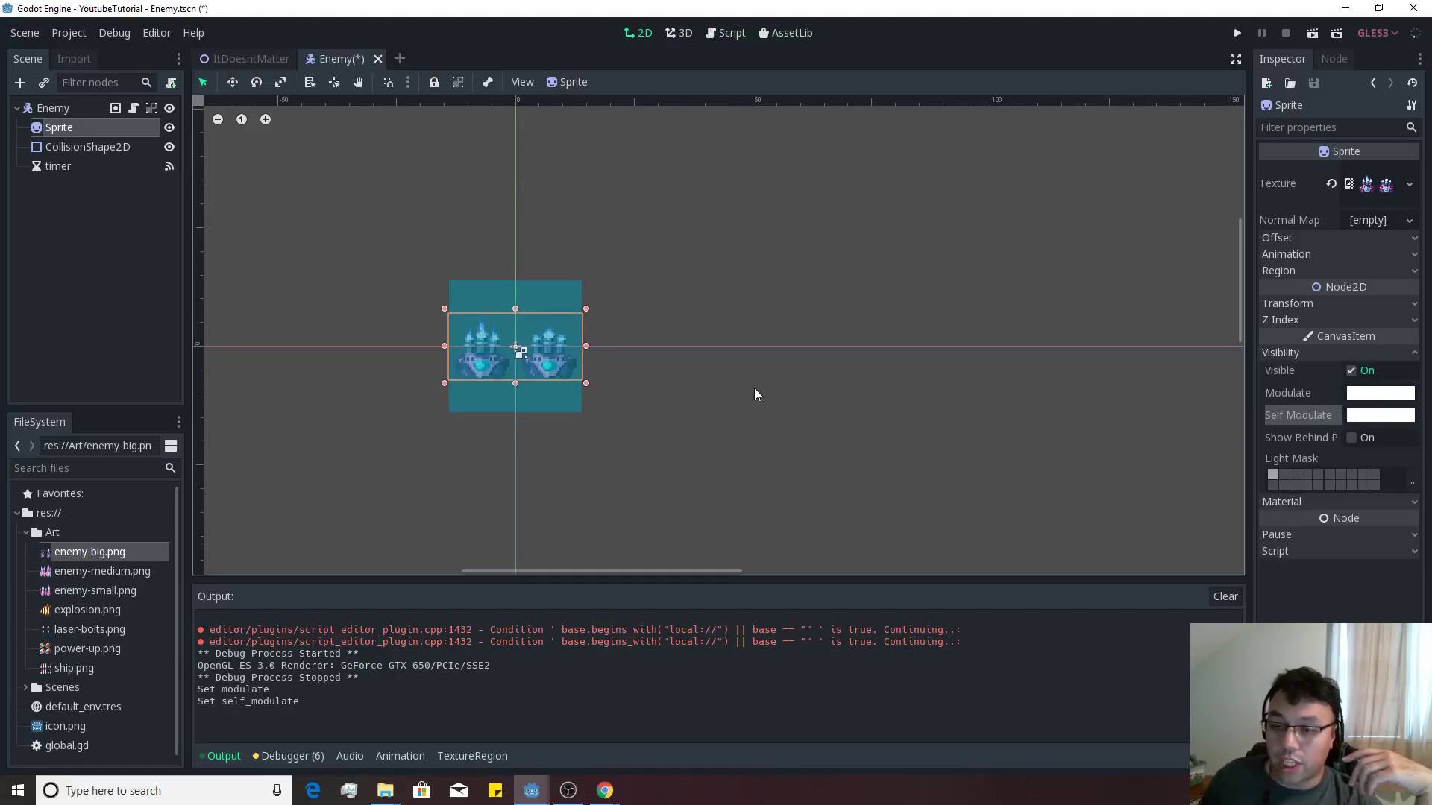
pyautogui.scroll(1, 755, 394)
pyautogui.click(1324, 255)
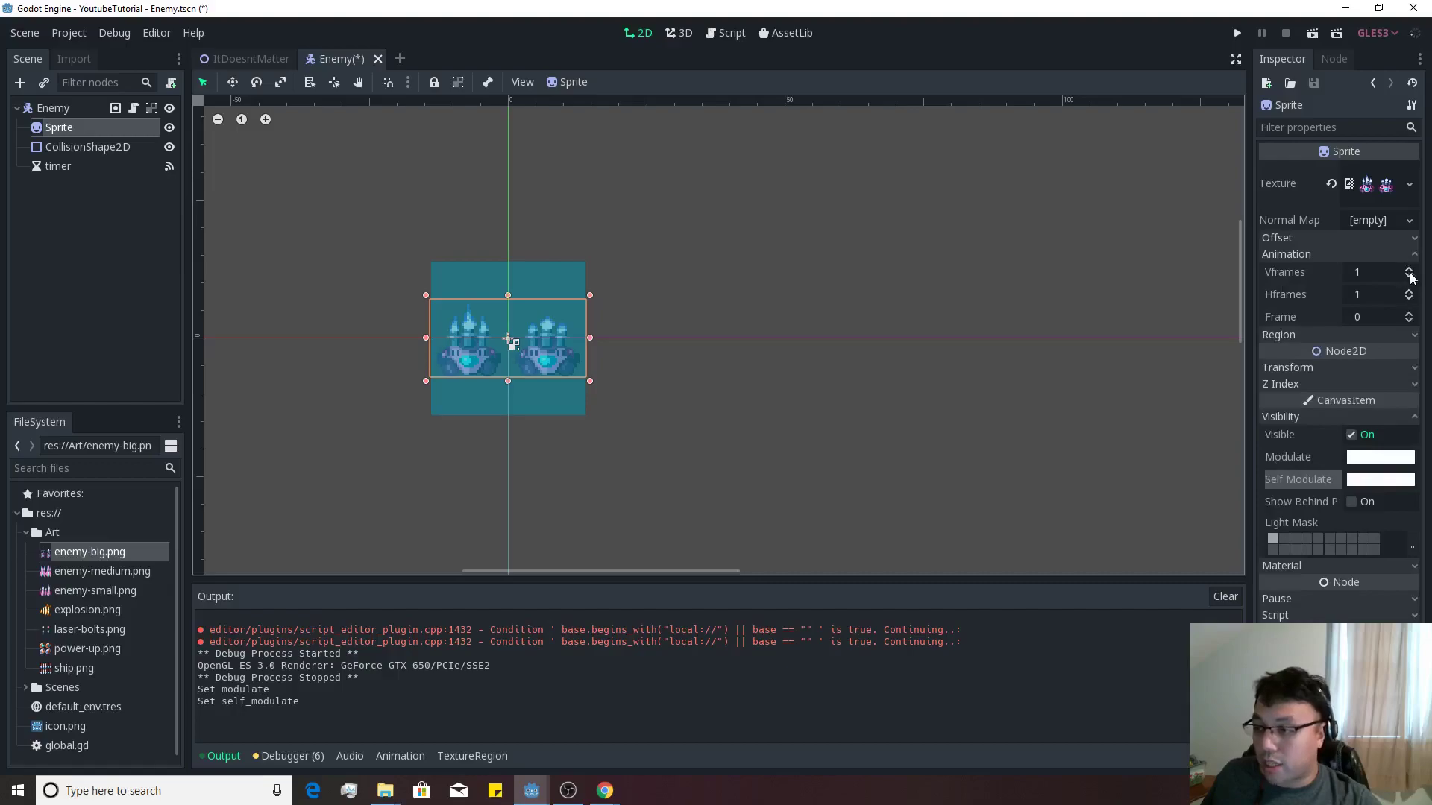
pyautogui.click(1409, 292)
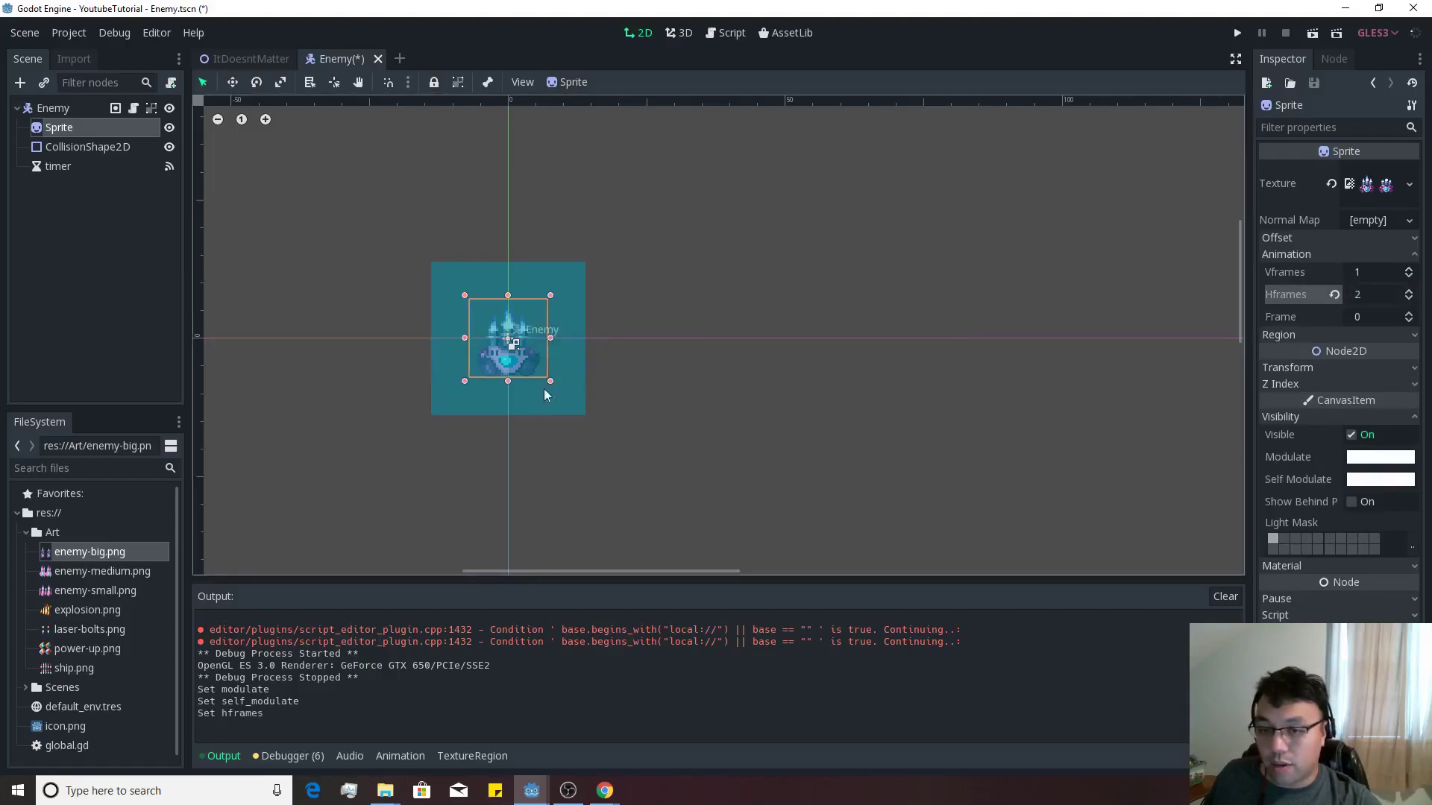
# Narrow and shorten the CollisionShape2D rectangle, then move it down over the sprite frame
pyautogui.click(74, 148)
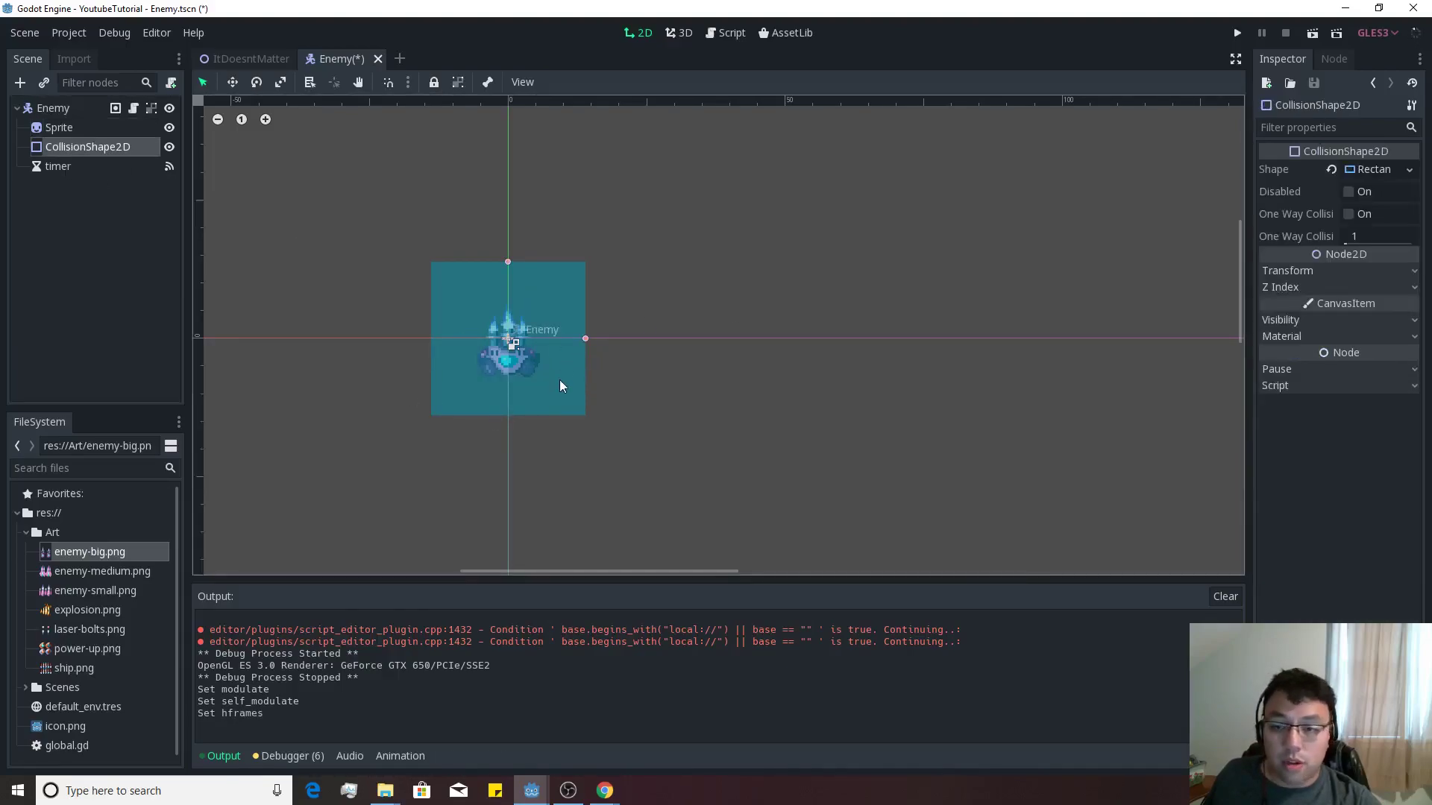
pyautogui.scroll(1, 567, 365)
pyautogui.moveTo(592, 335); pyautogui.dragTo(541, 340)
pyautogui.moveTo(501, 245); pyautogui.dragTo(505, 302)
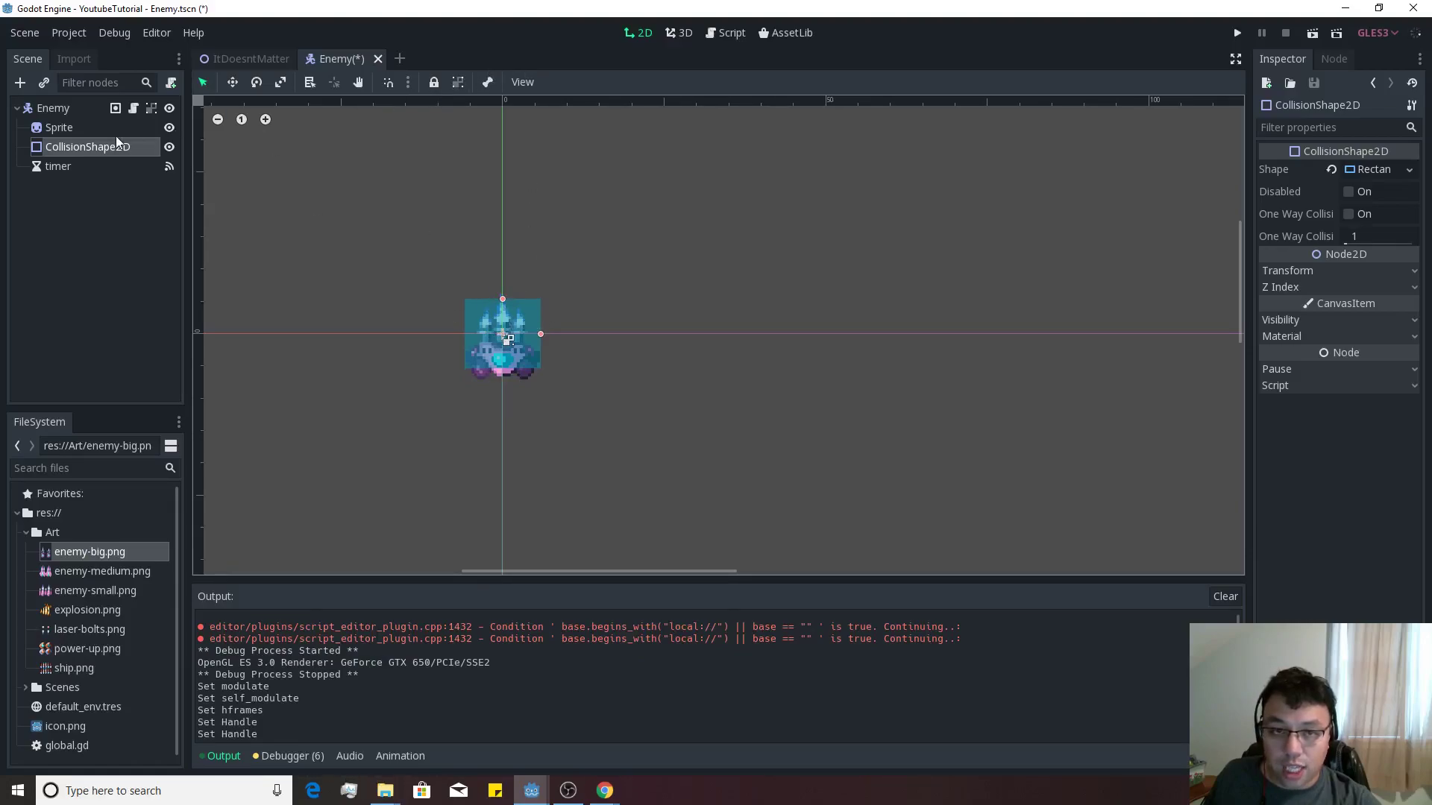
pyautogui.click(152, 109)
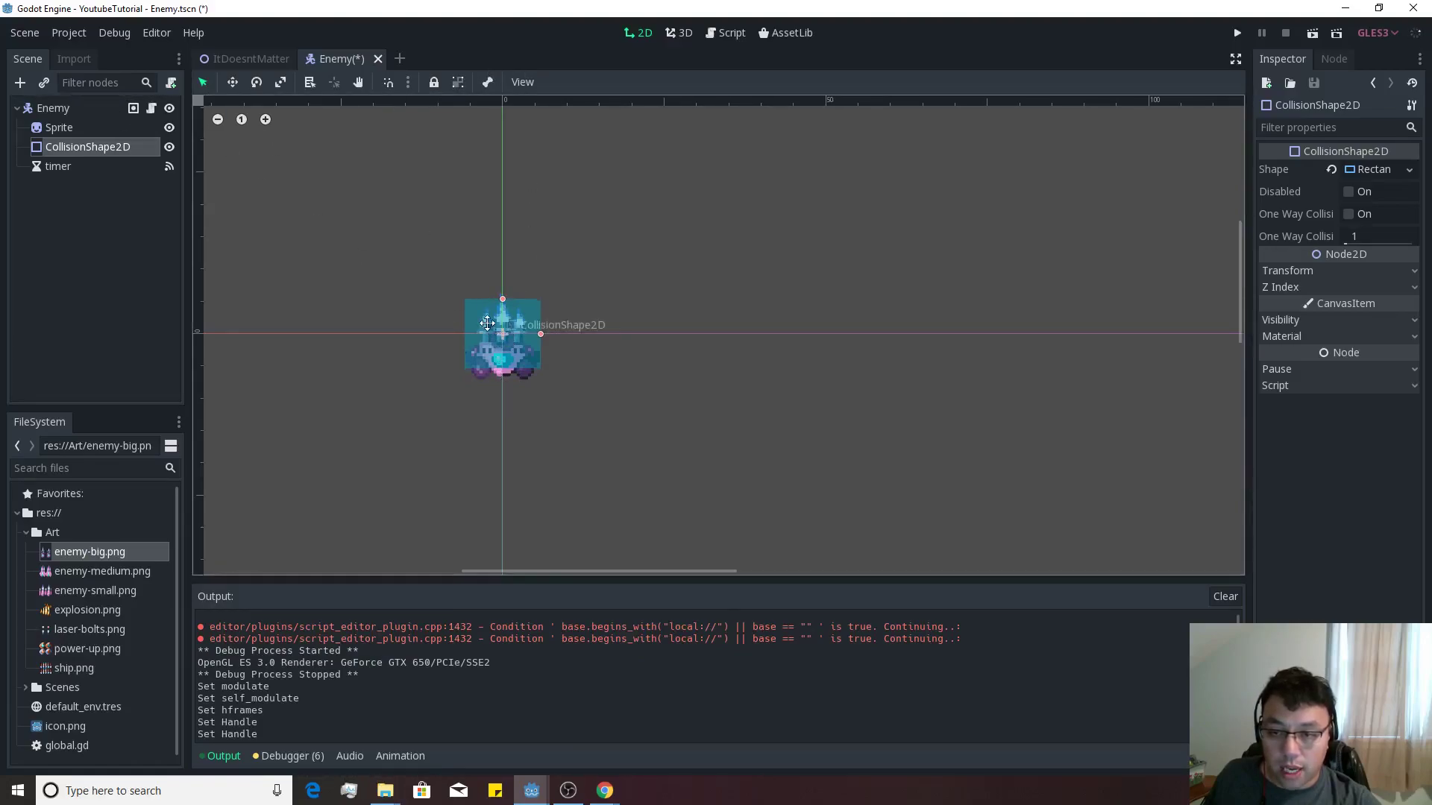
pyautogui.moveTo(487, 321)
pyautogui.mouseDown()
pyautogui.moveTo(487, 334)
pyautogui.moveTo(501, 299)
pyautogui.mouseUp()
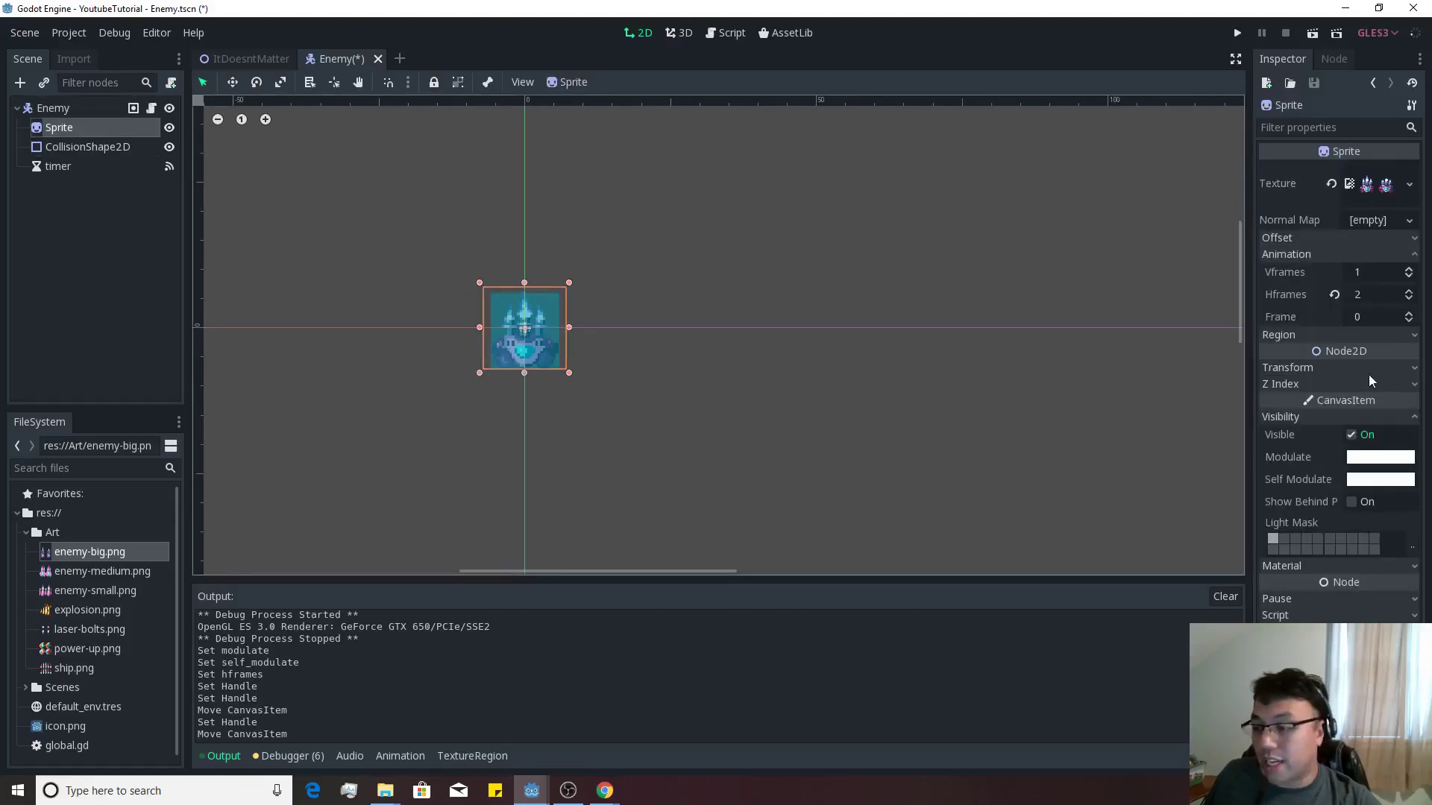
# Set the Sprite's Transform rotation to 270 degrees, after trying -90
pyautogui.click(1369, 373)
pyautogui.click(1358, 432)
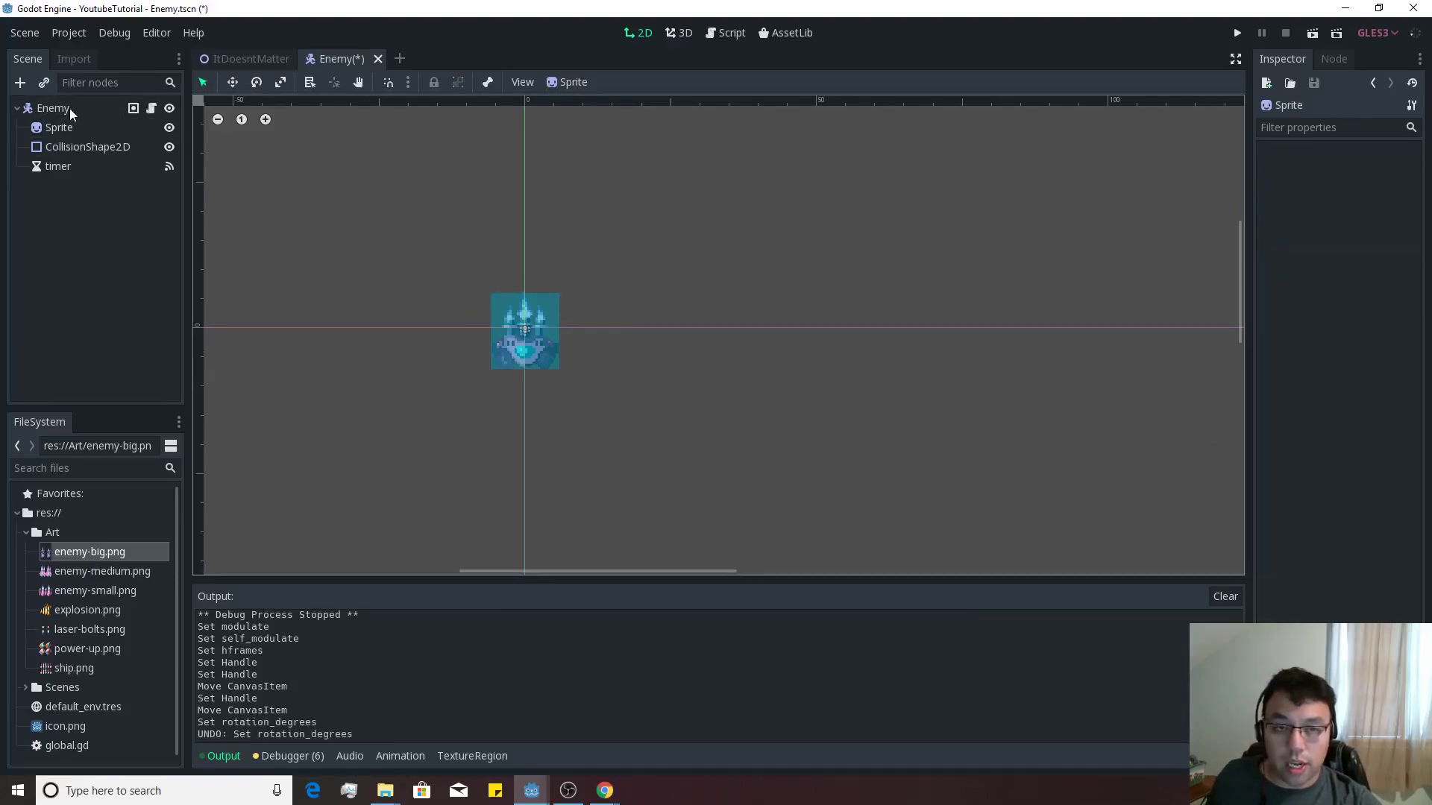
pyautogui.click(72, 128)
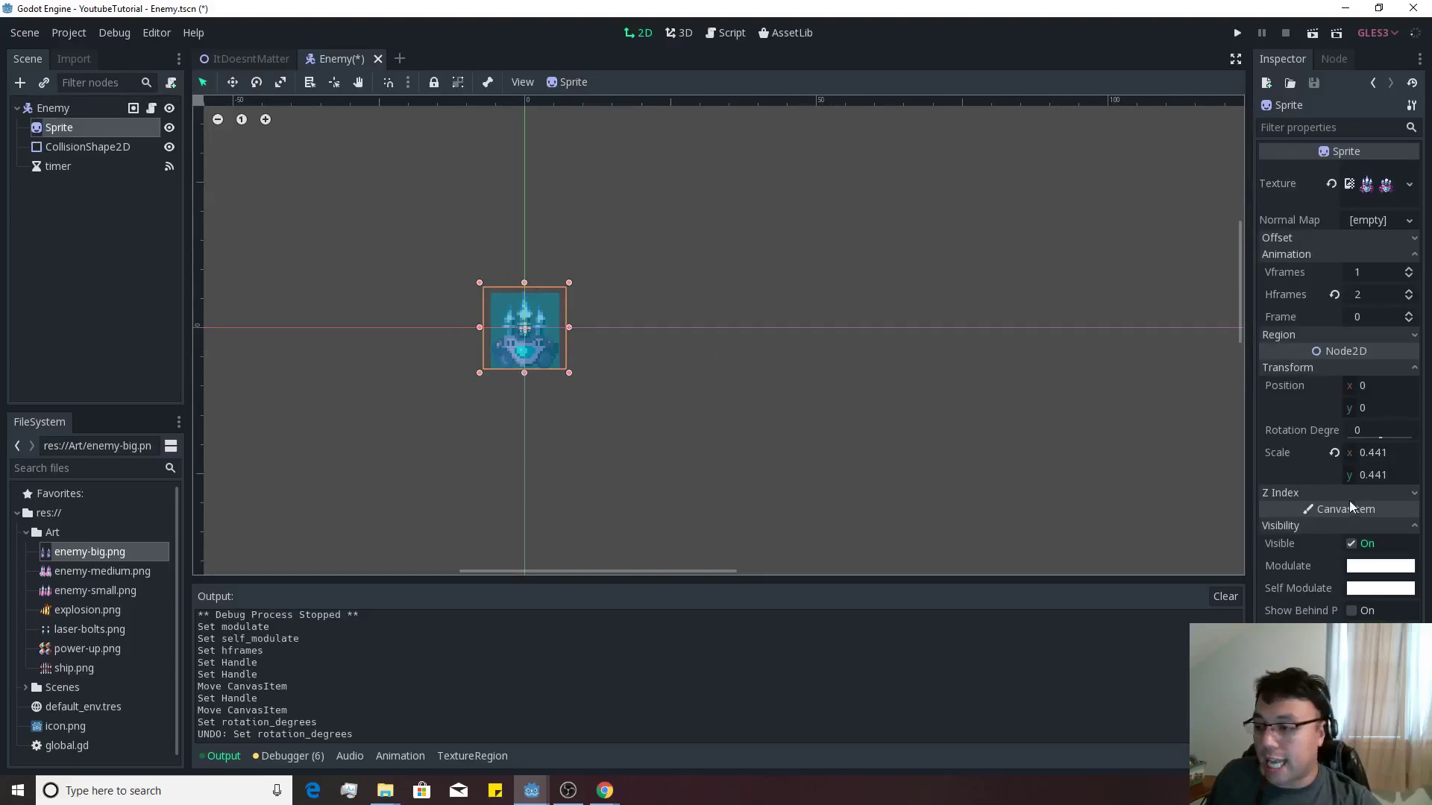
pyautogui.click(1358, 433)
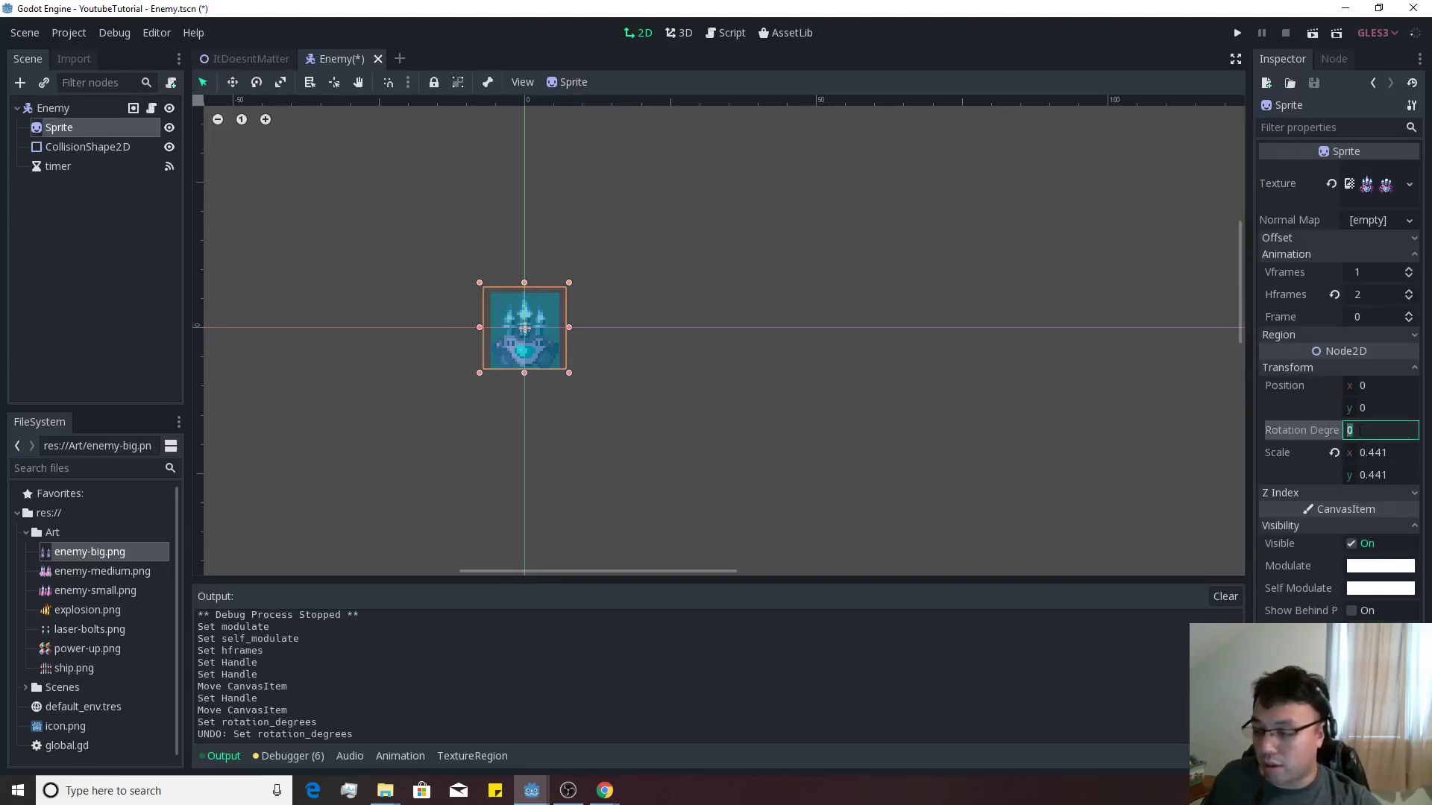
pyautogui.write('-90')
pyautogui.press('Return')
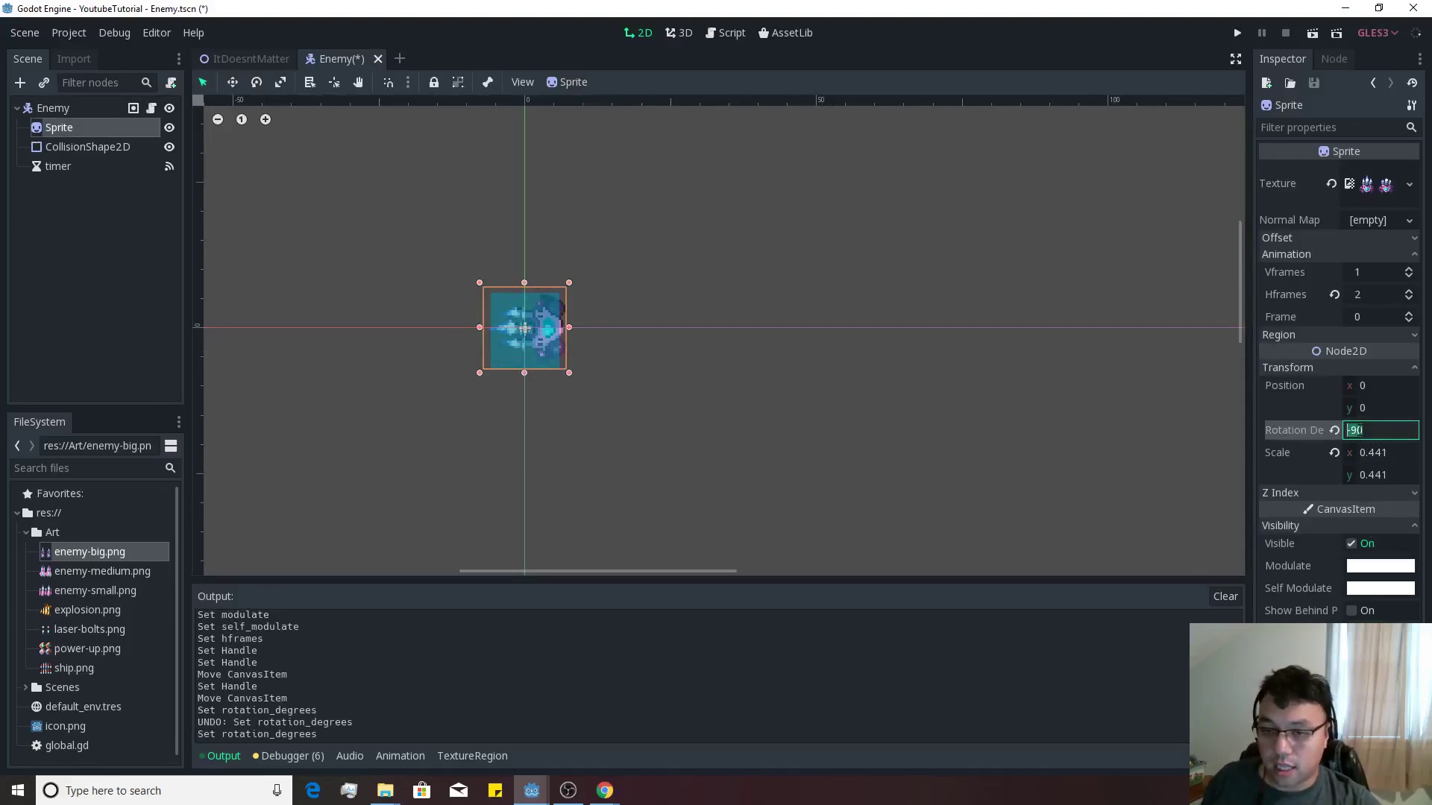
pyautogui.write('2')
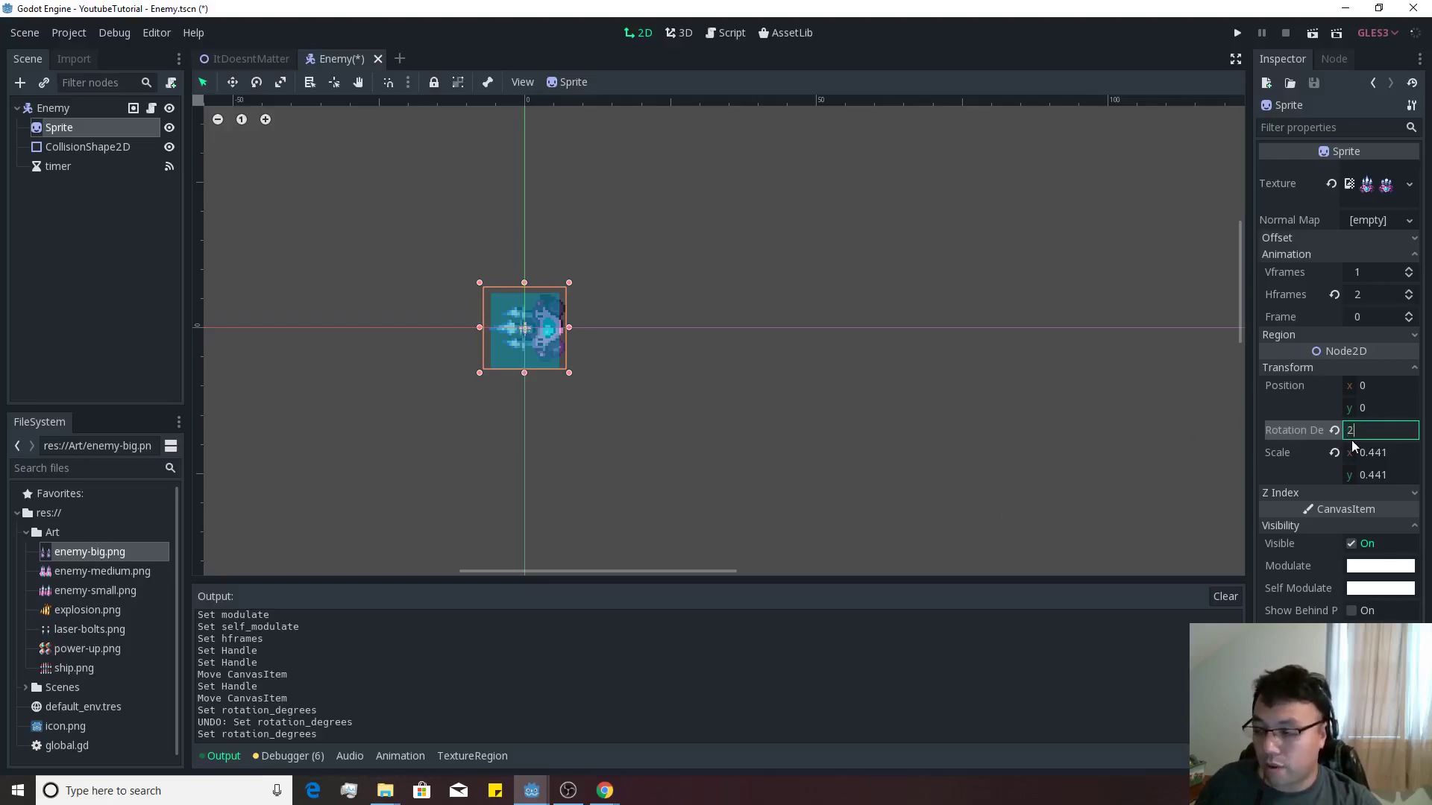
pyautogui.write('70')
pyautogui.press('Return')
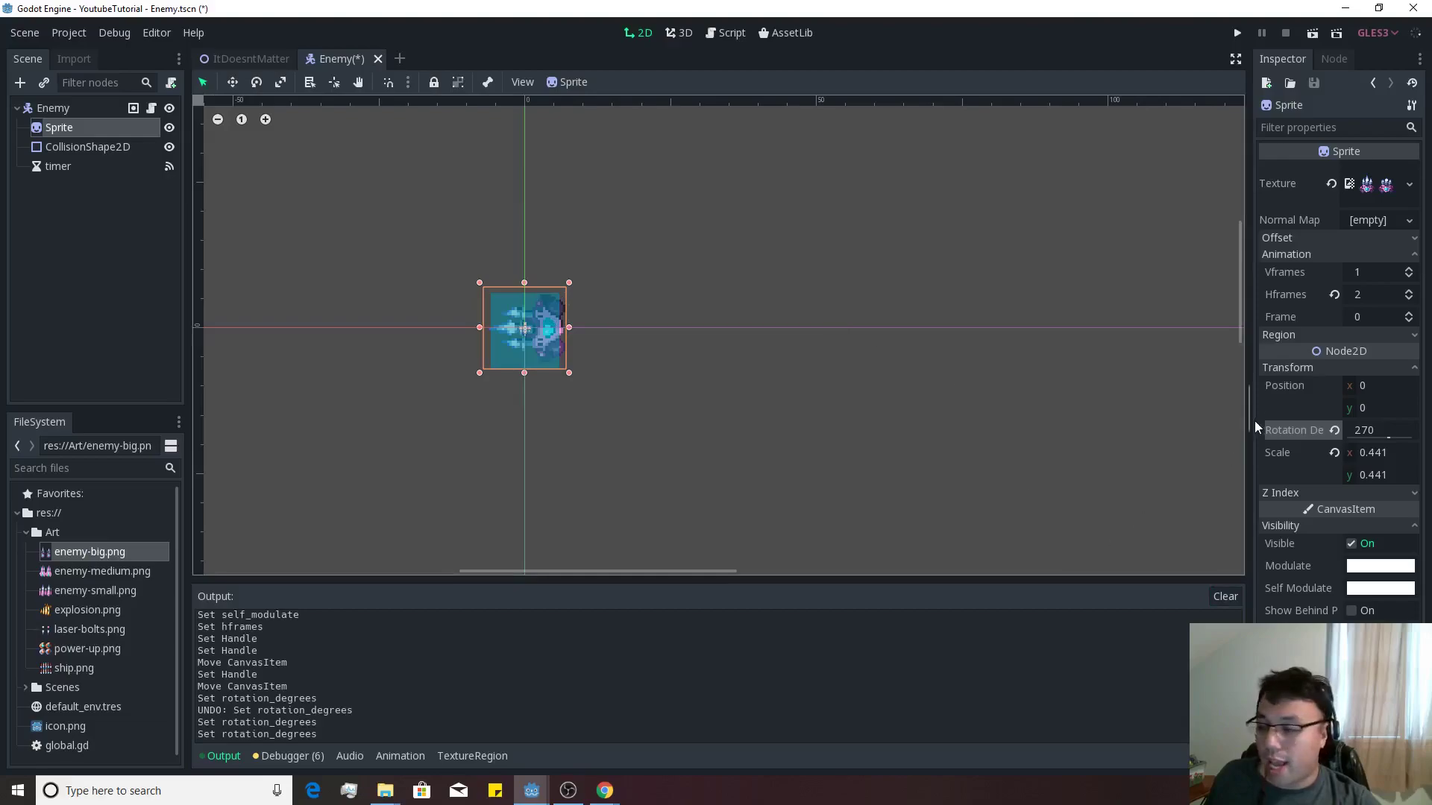
pyautogui.click(1371, 431)
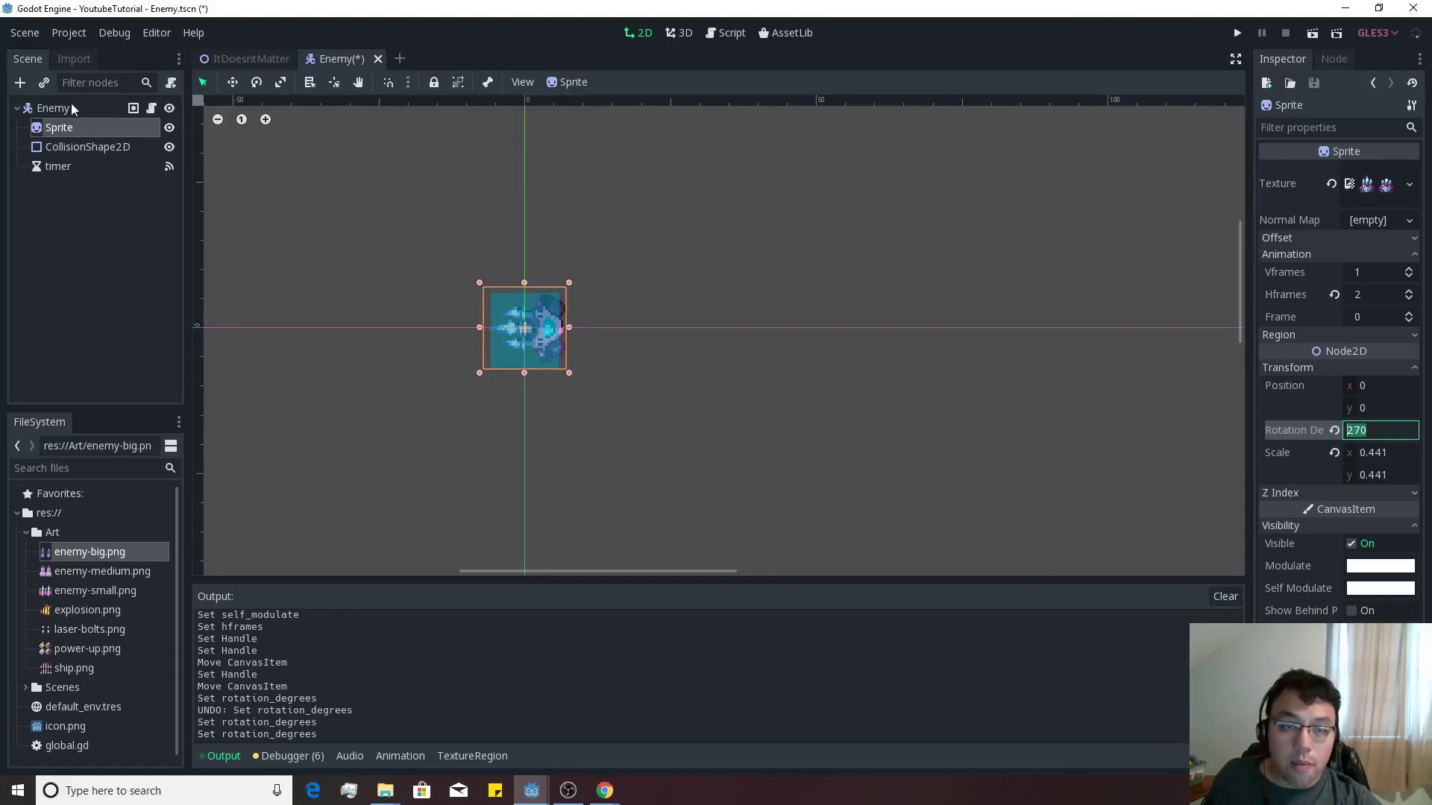
# Reset the Enemy root's rotation to 0 and shift the collision rectangle over the turned sprite
pyautogui.click(72, 110)
pyautogui.click(1365, 381)
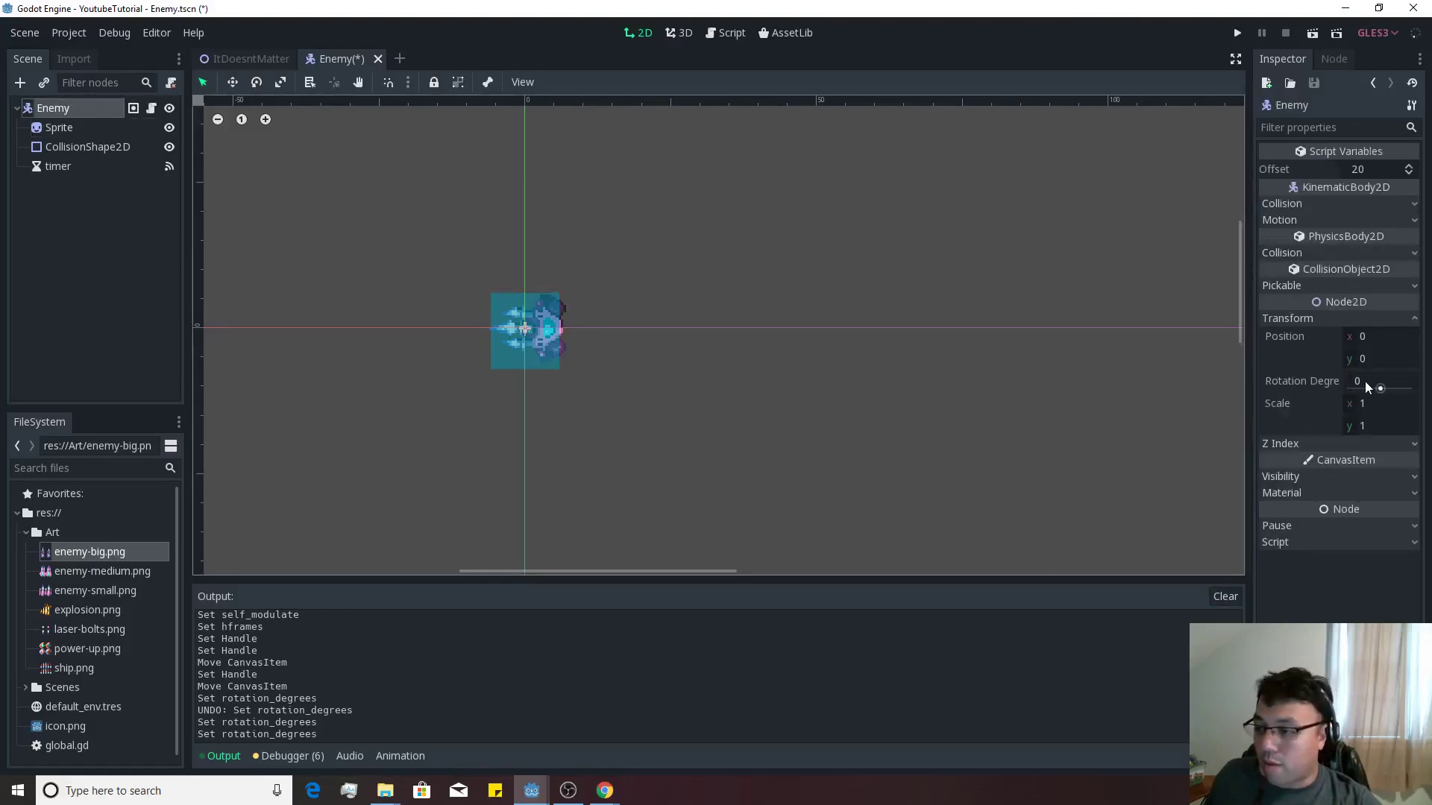
pyautogui.press('Tab')
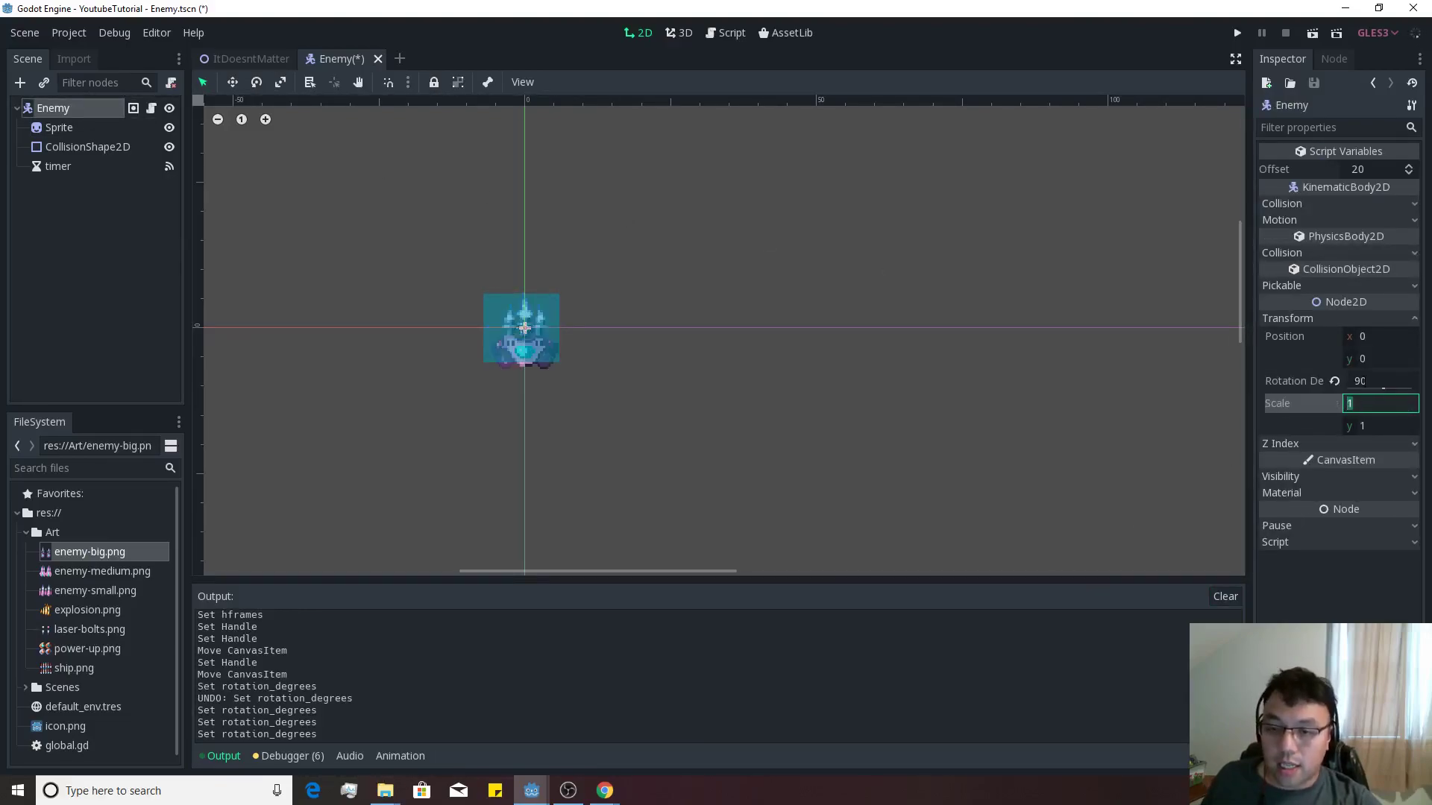
pyautogui.click(1366, 385)
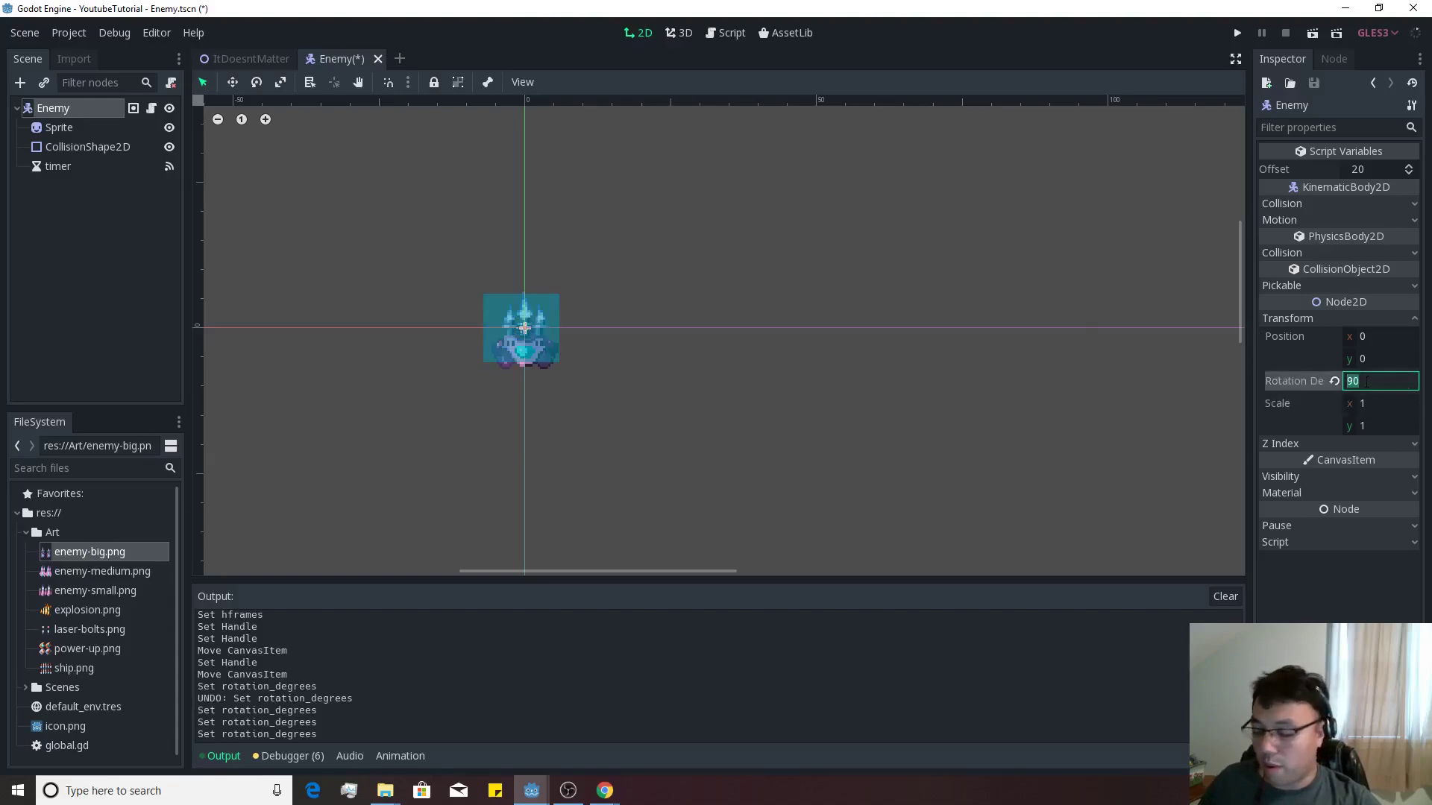
pyautogui.write('0')
pyautogui.press('Tab')
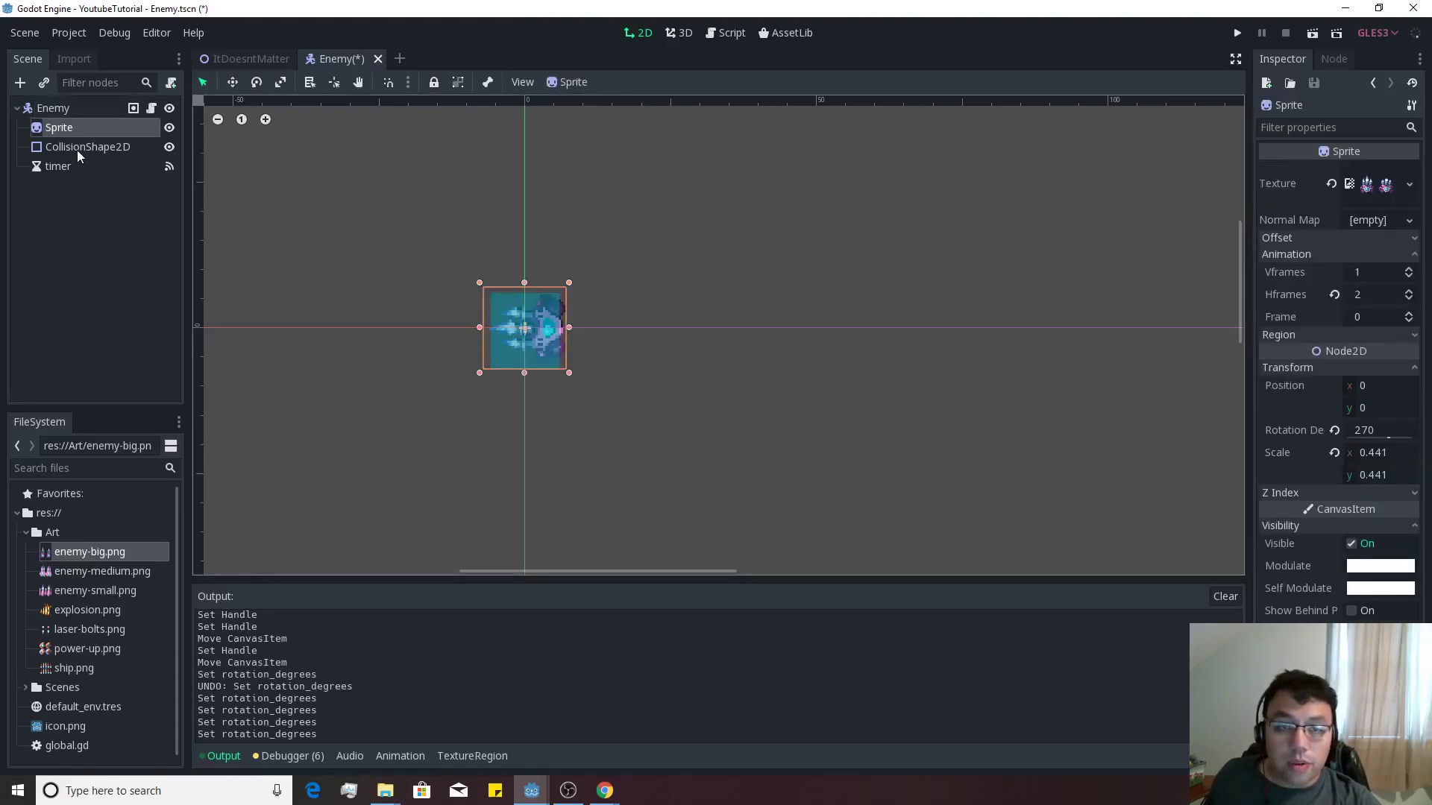
pyautogui.click(78, 149)
pyautogui.moveTo(504, 314); pyautogui.dragTo(510, 313)
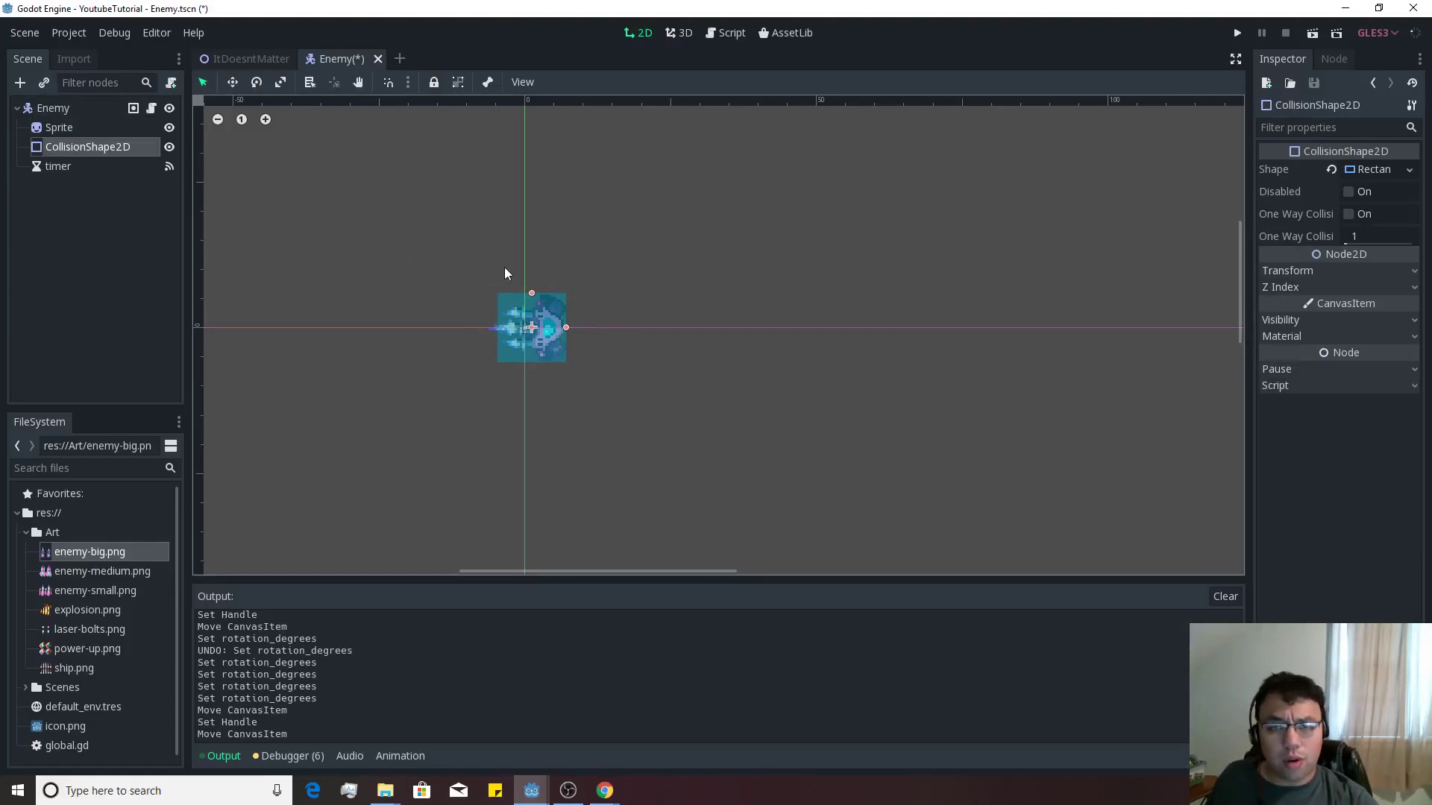
# Add 'rotation = dir.angle()' before move_and_slide in TestShooting.gd and run the game with F5
pyautogui.click(152, 109)
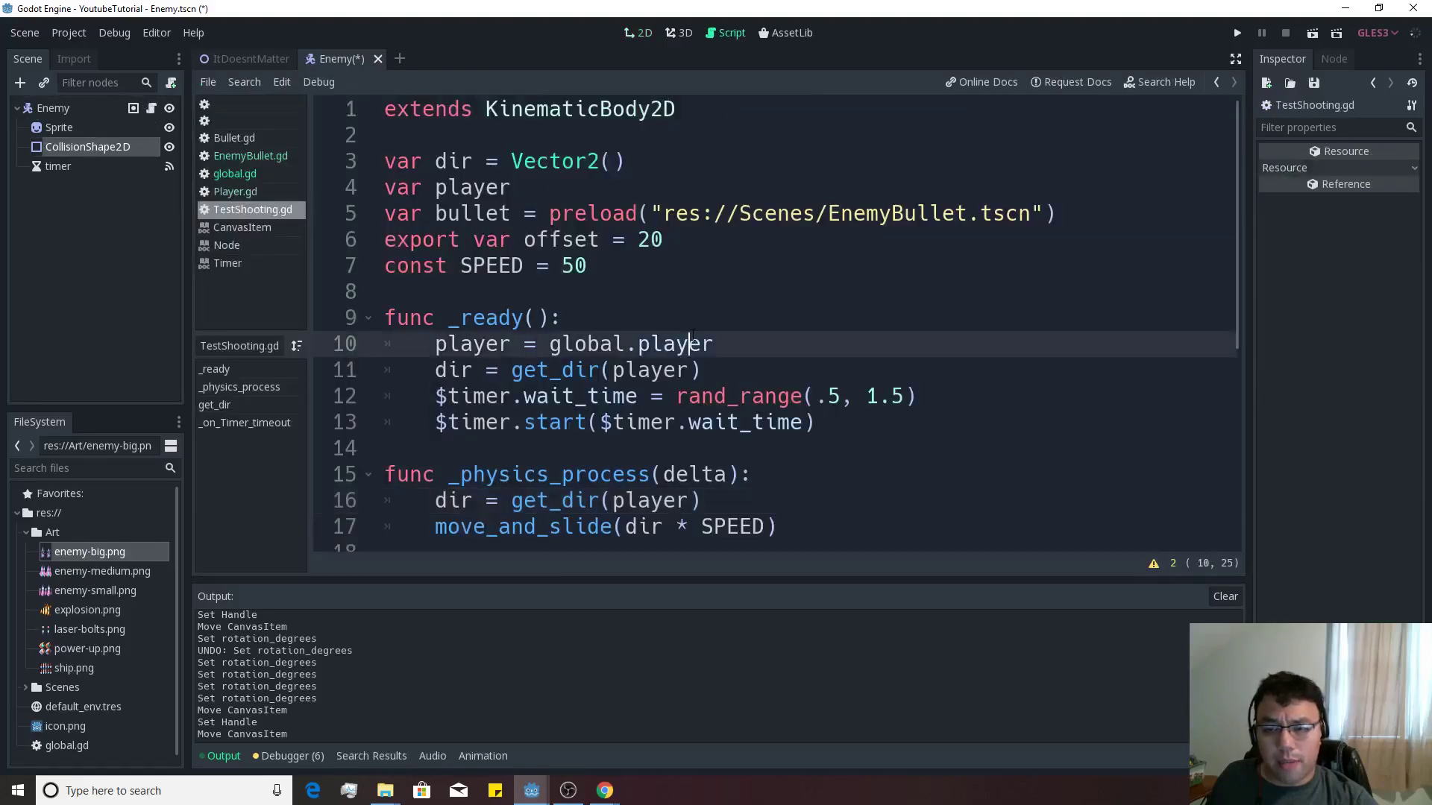
pyautogui.scroll(-5, 773, 272)
pyautogui.click(1234, 59)
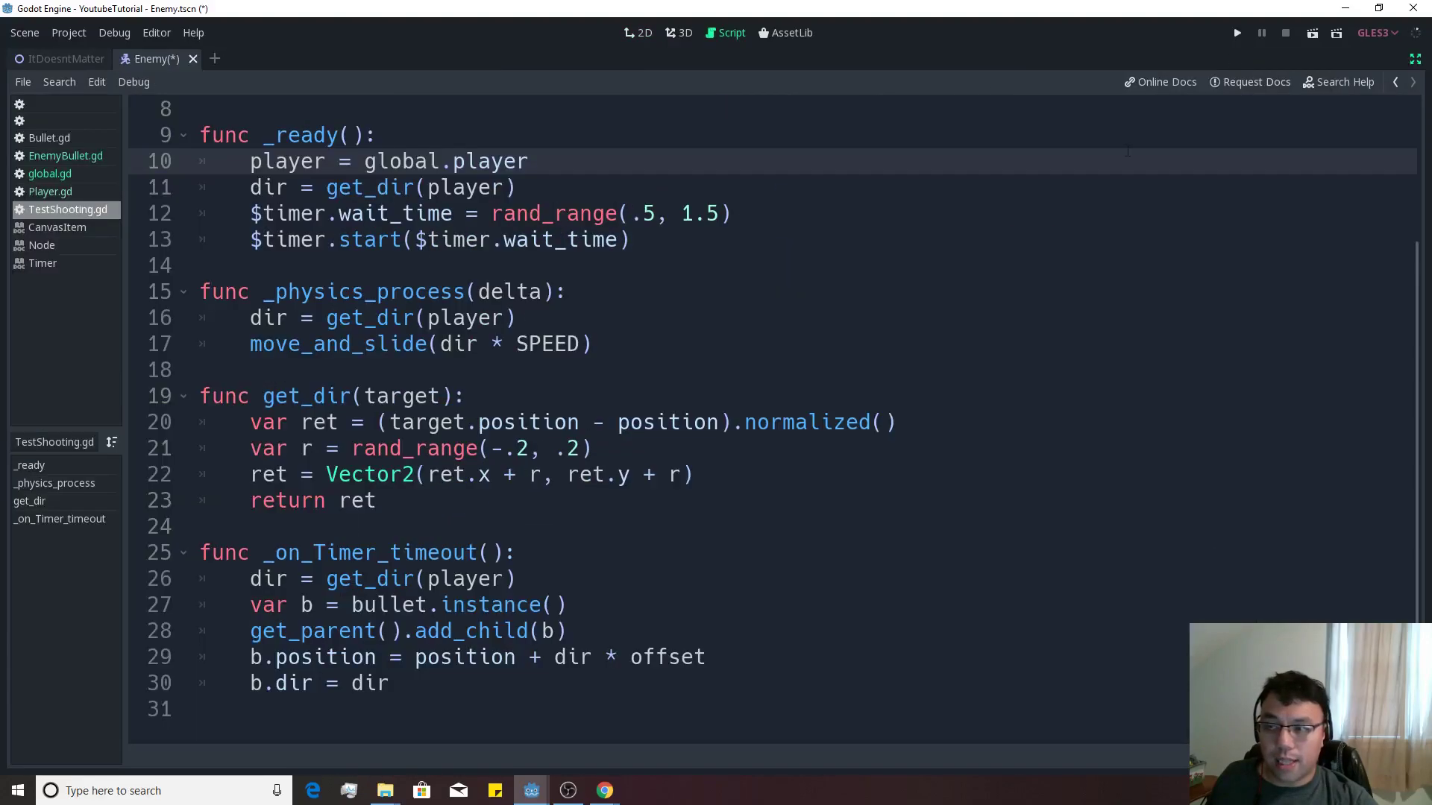
pyautogui.click(508, 401)
pyautogui.click(648, 341)
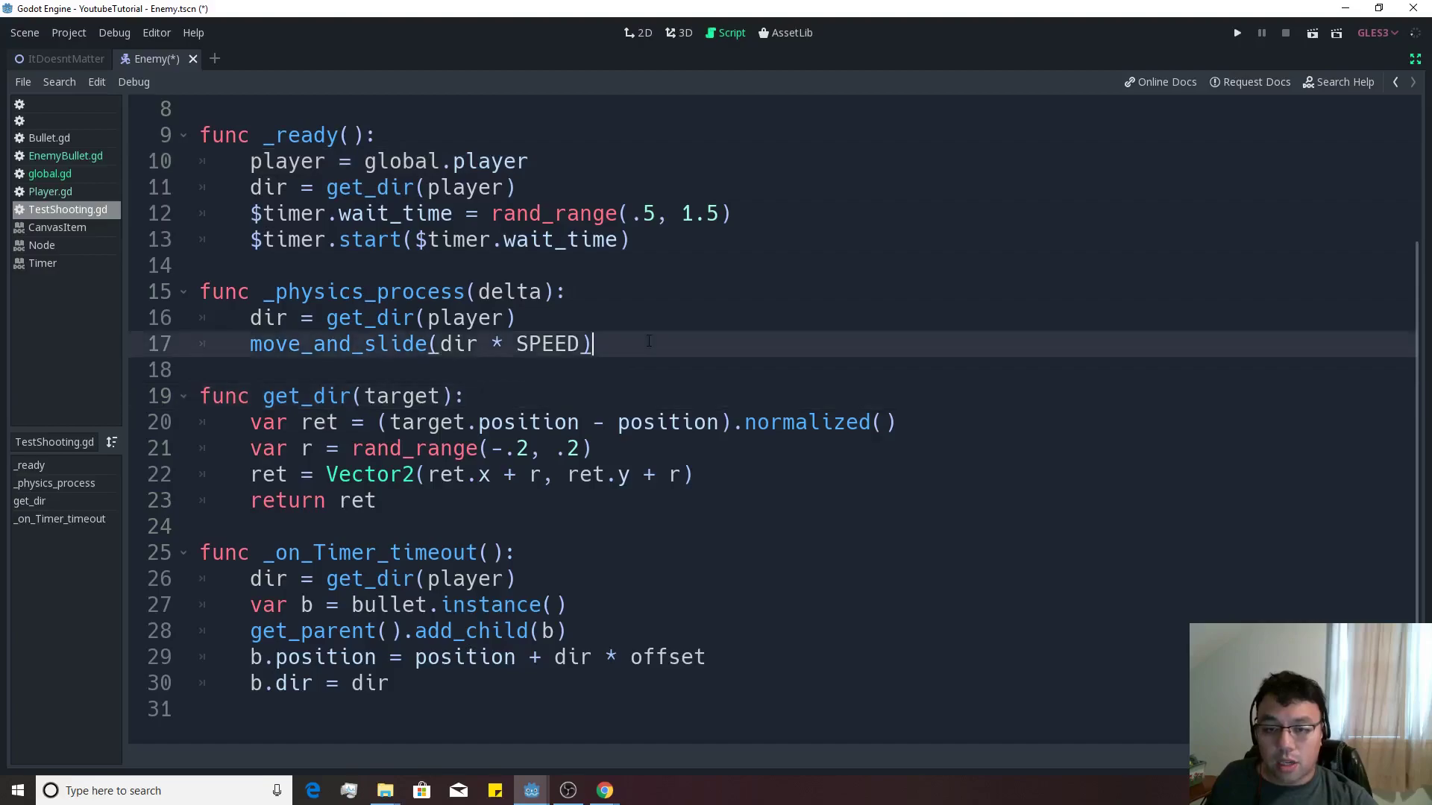
pyautogui.click(542, 322)
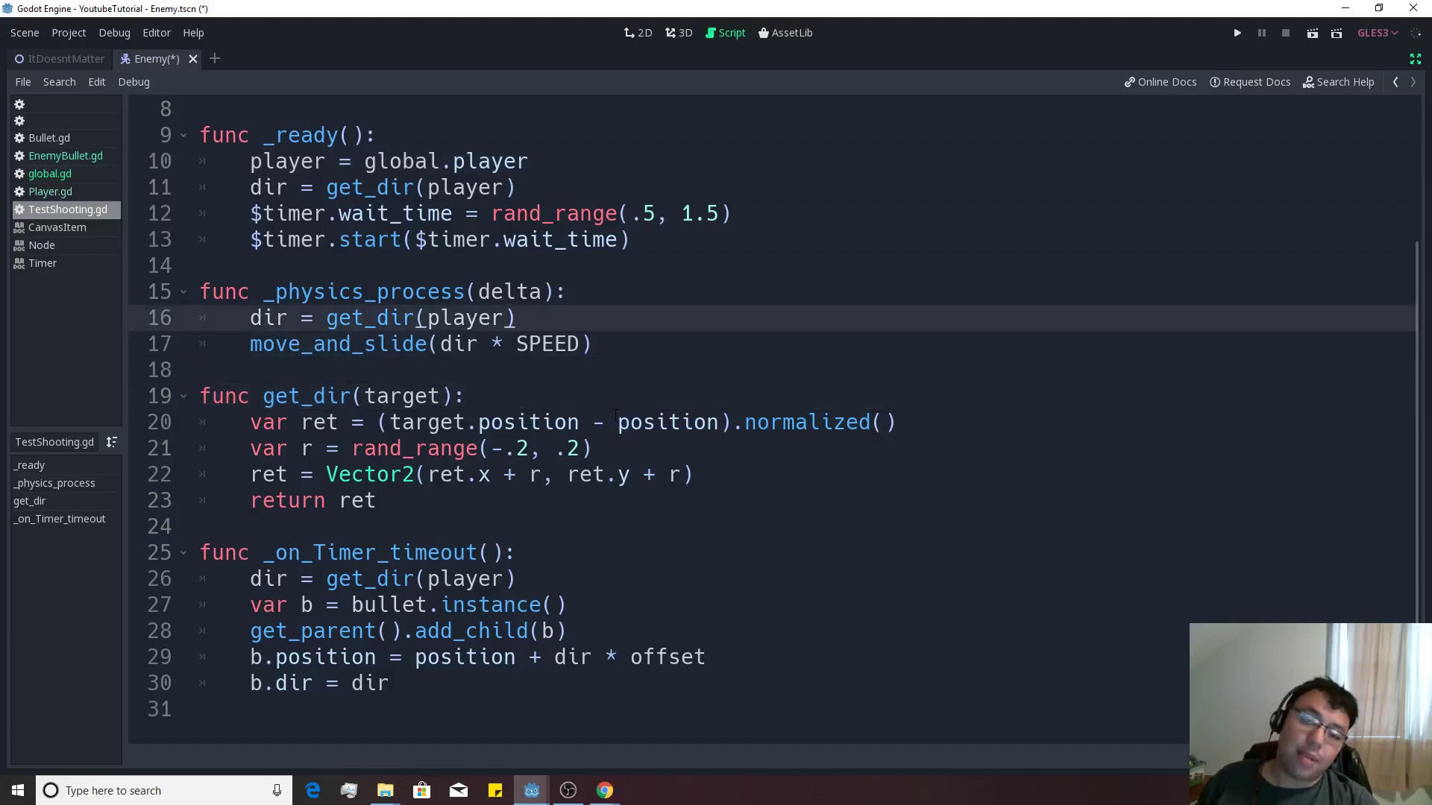
pyautogui.press('Return')
pyautogui.write('rotation = ')
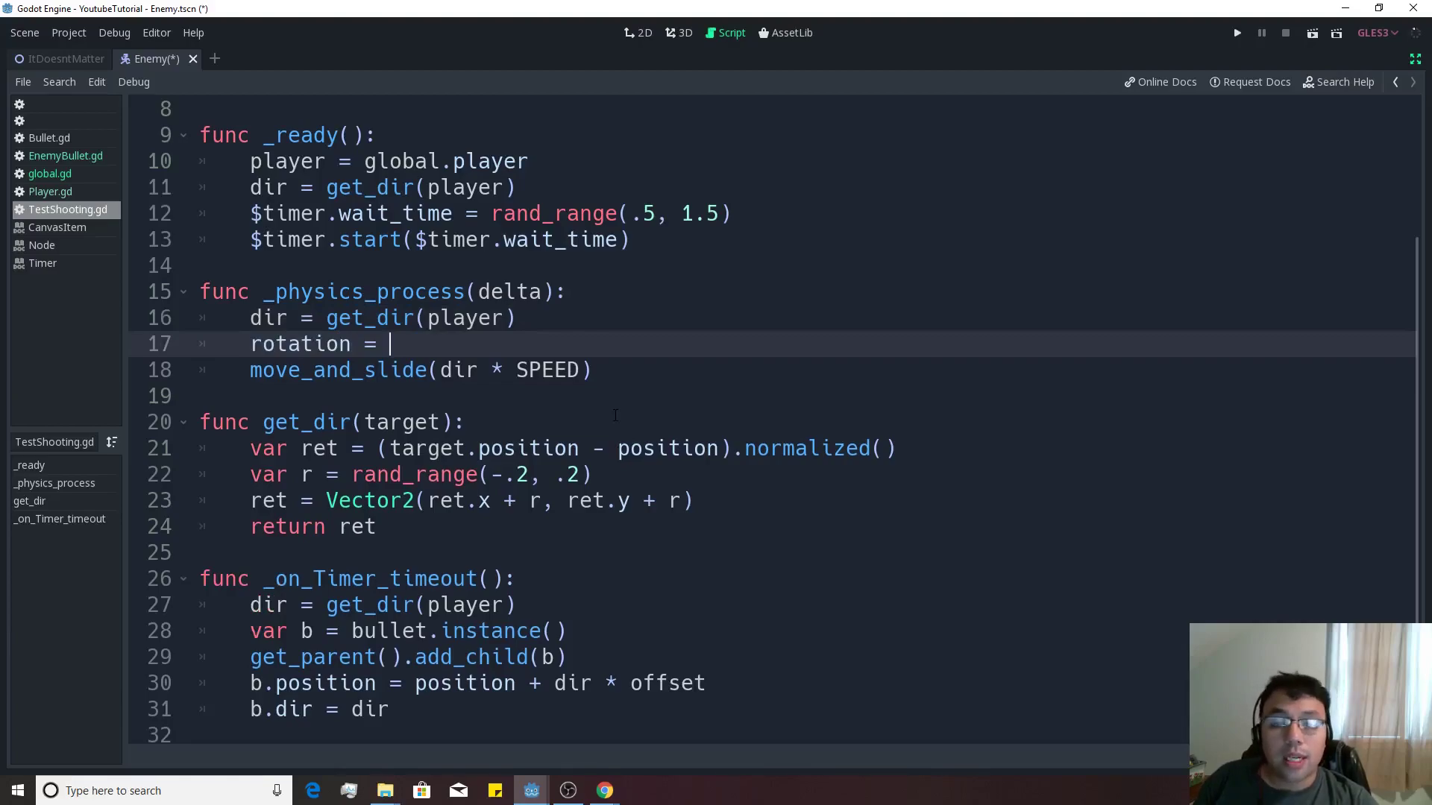
pyautogui.write('dir')
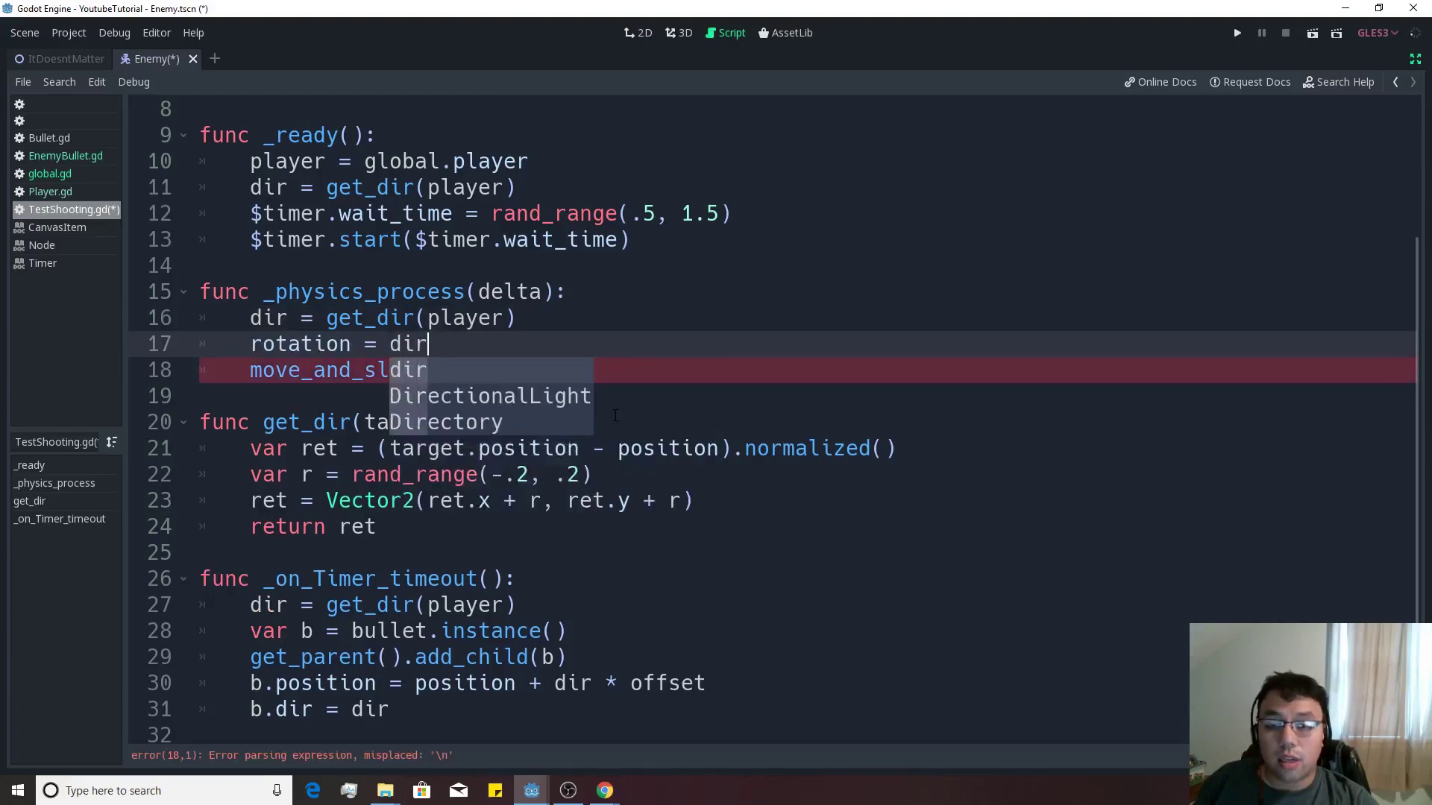
pyautogui.write('.angle')
pyautogui.press('Return')
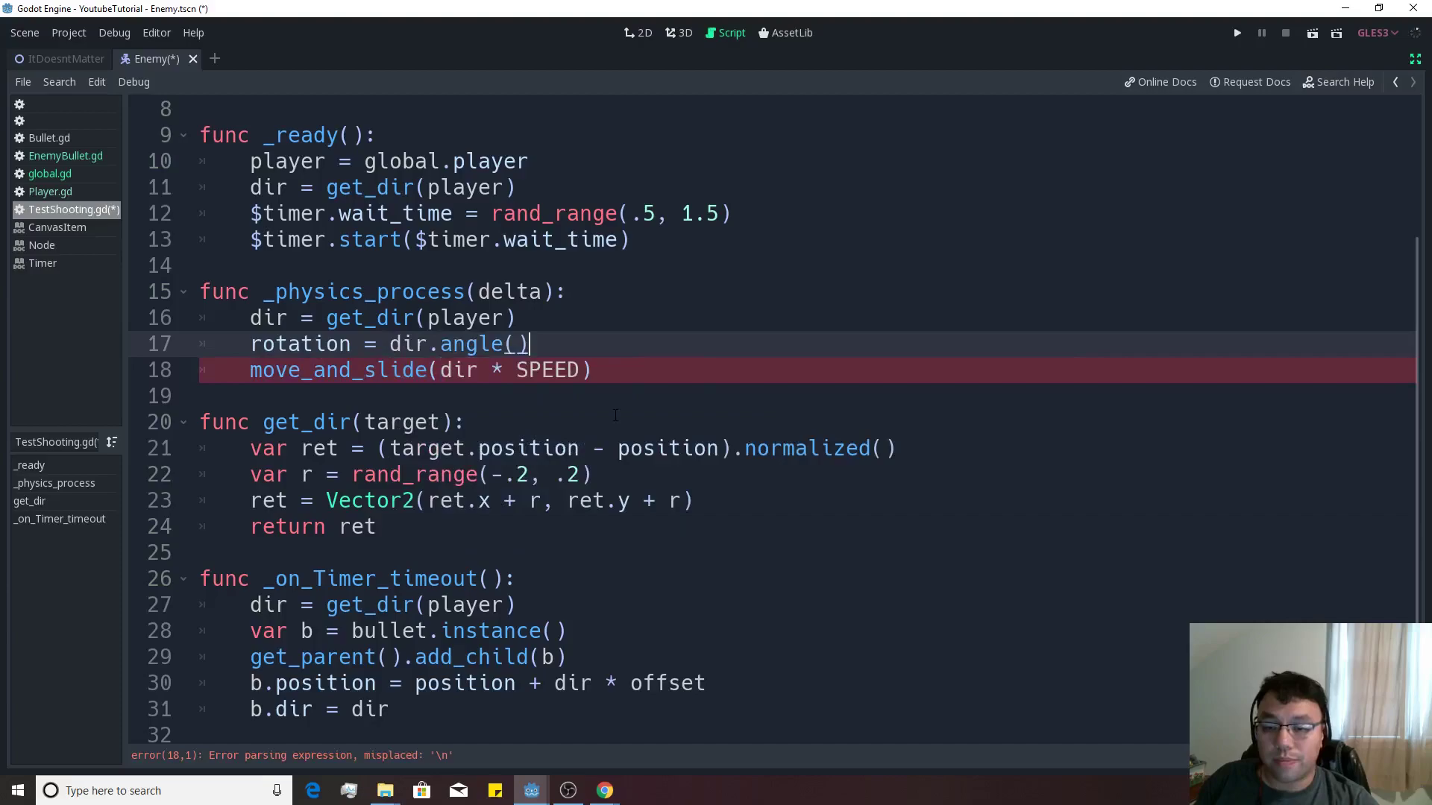
pyautogui.press('F5')
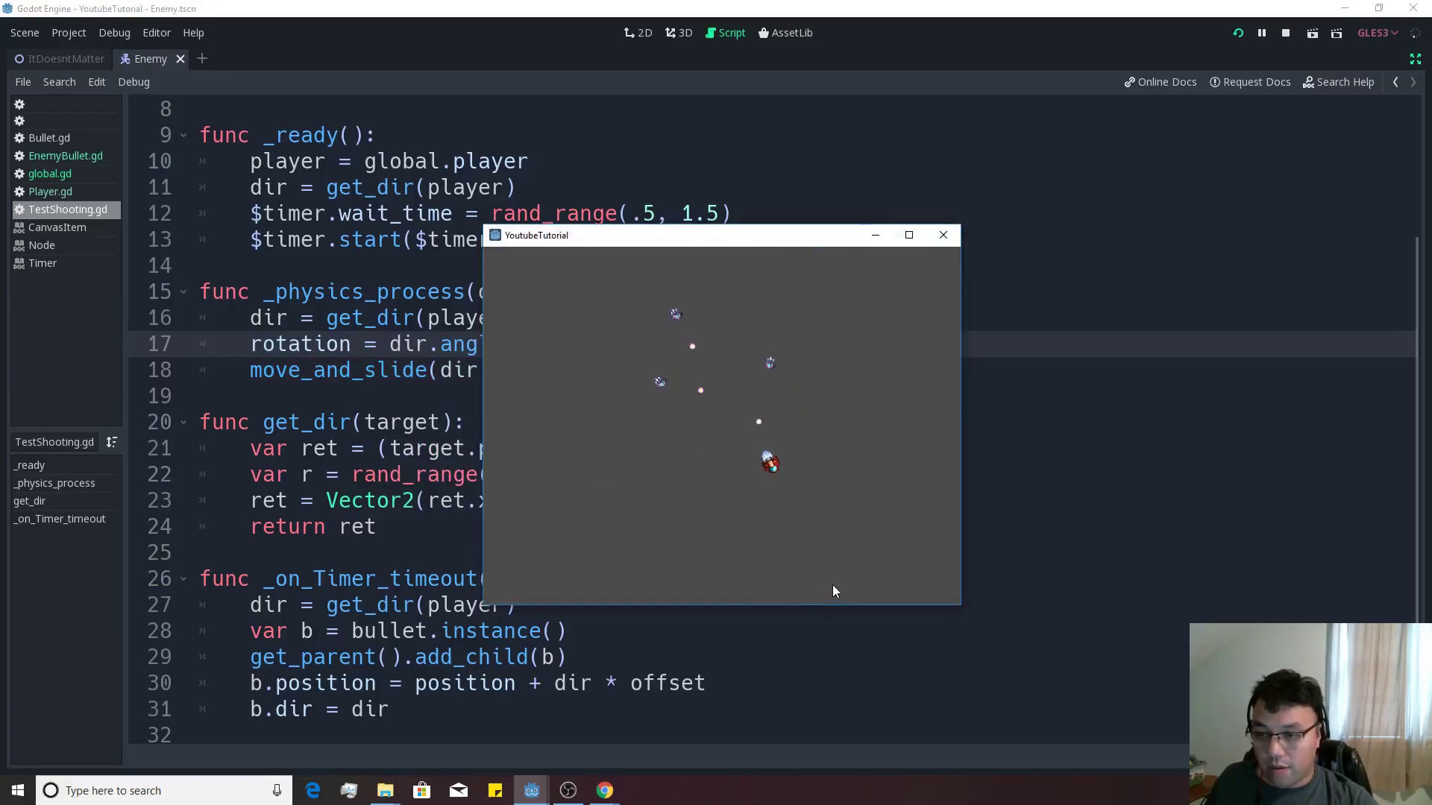
# Steer the player ship left and up in the running test game
pyautogui.press('Left')
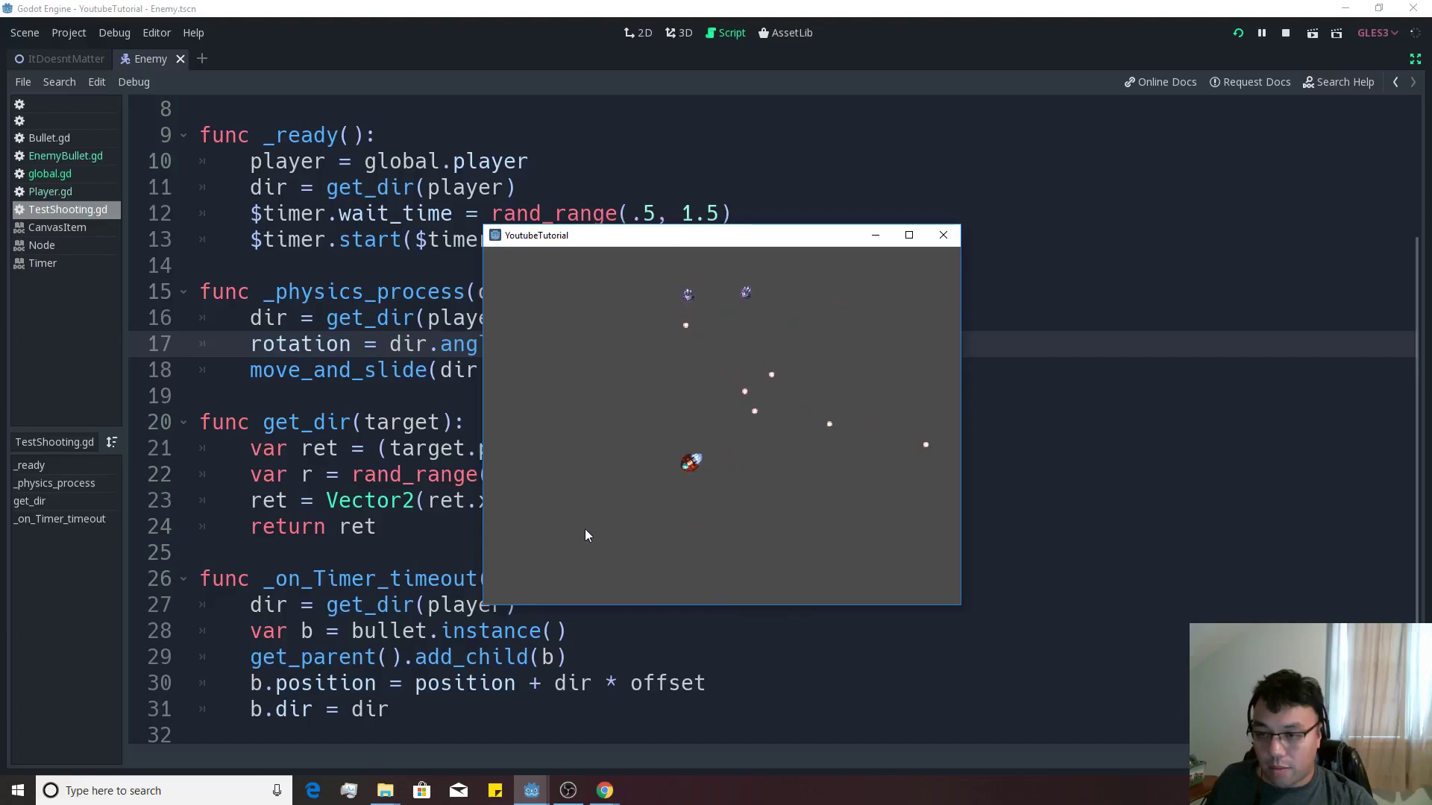
pyautogui.press('Up')
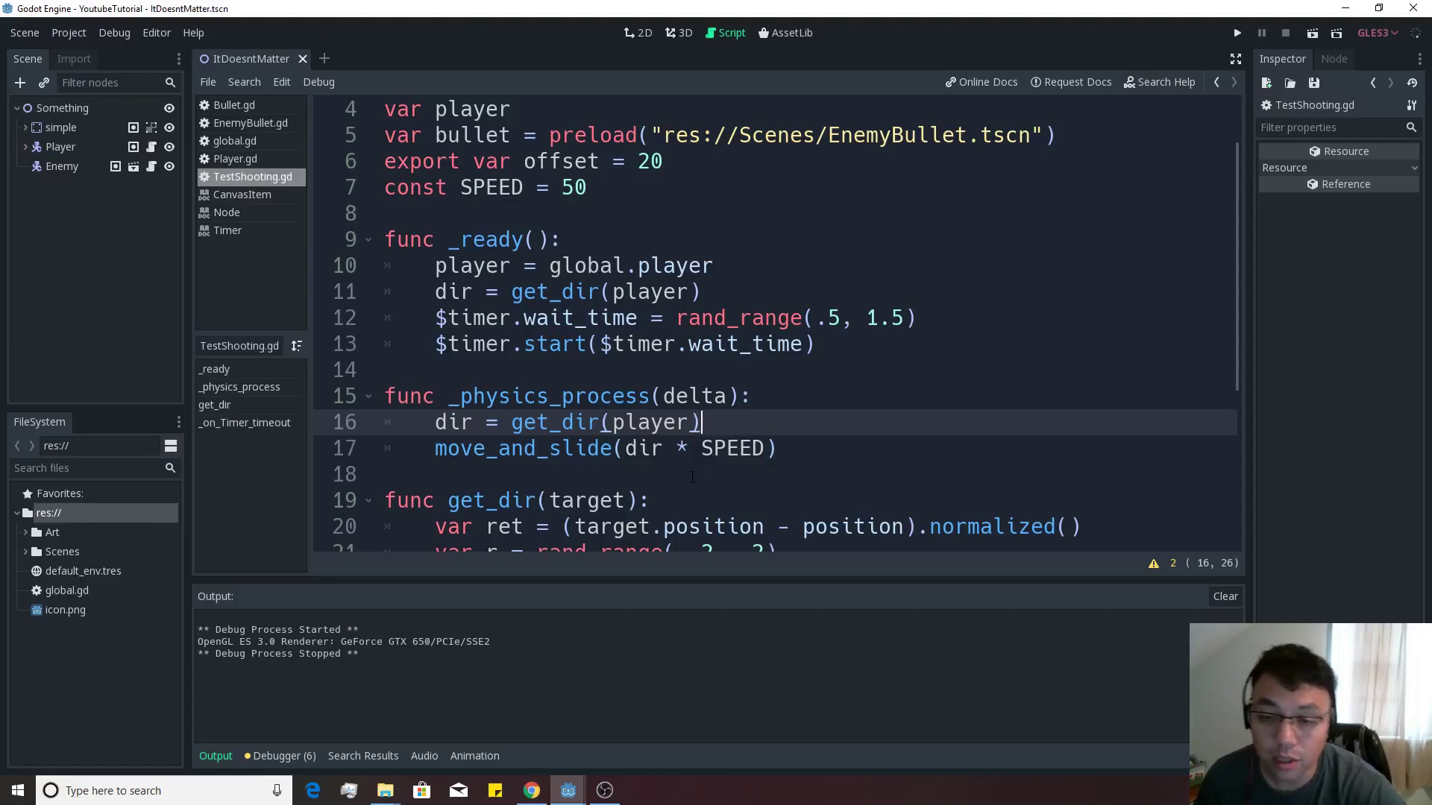
# Insert 'look_at(player.position)' after the get_dir line in _physics_process and save TestShooting.gd
pyautogui.press('Return')
pyautogui.scroll(-2, 837, 412)
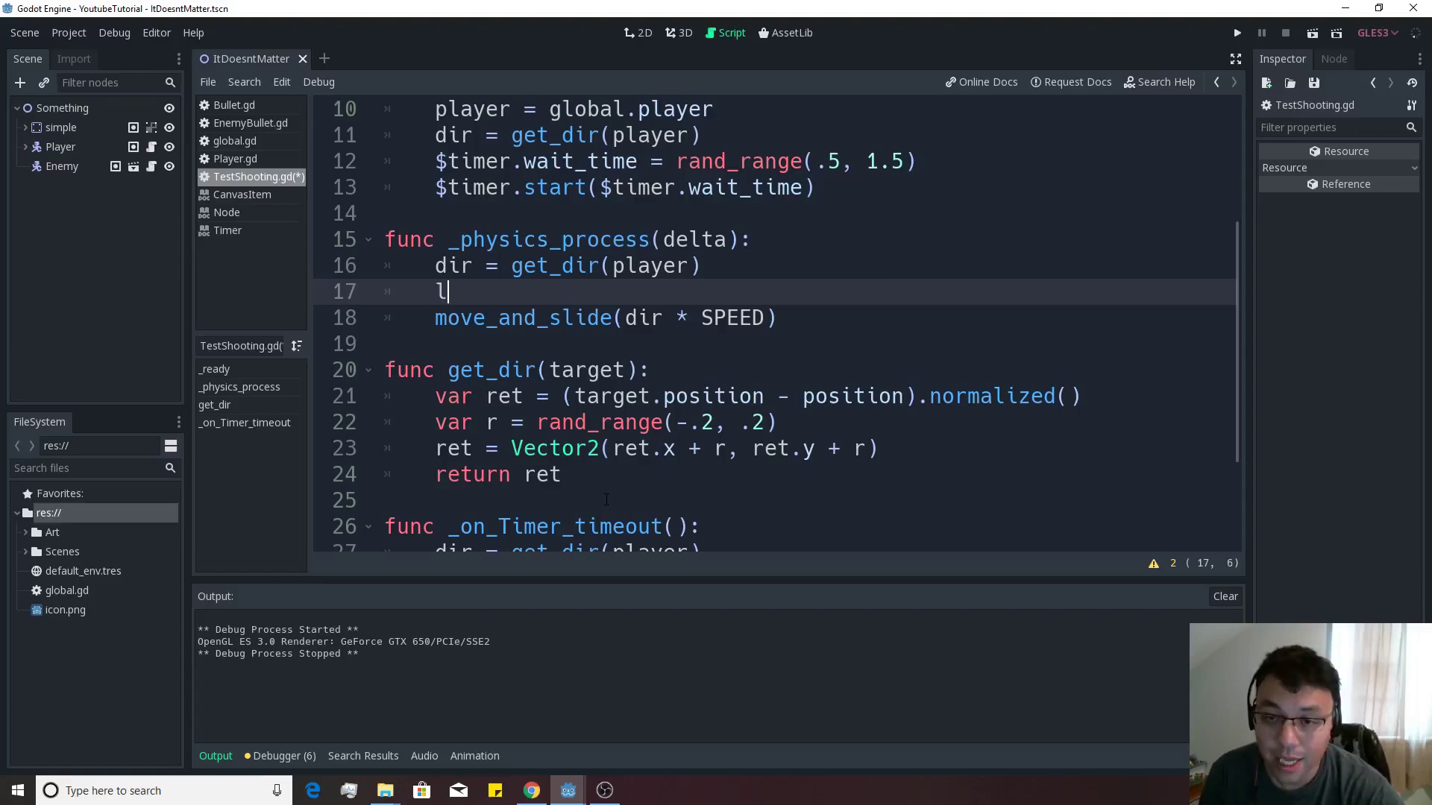
pyautogui.write('ook_at')
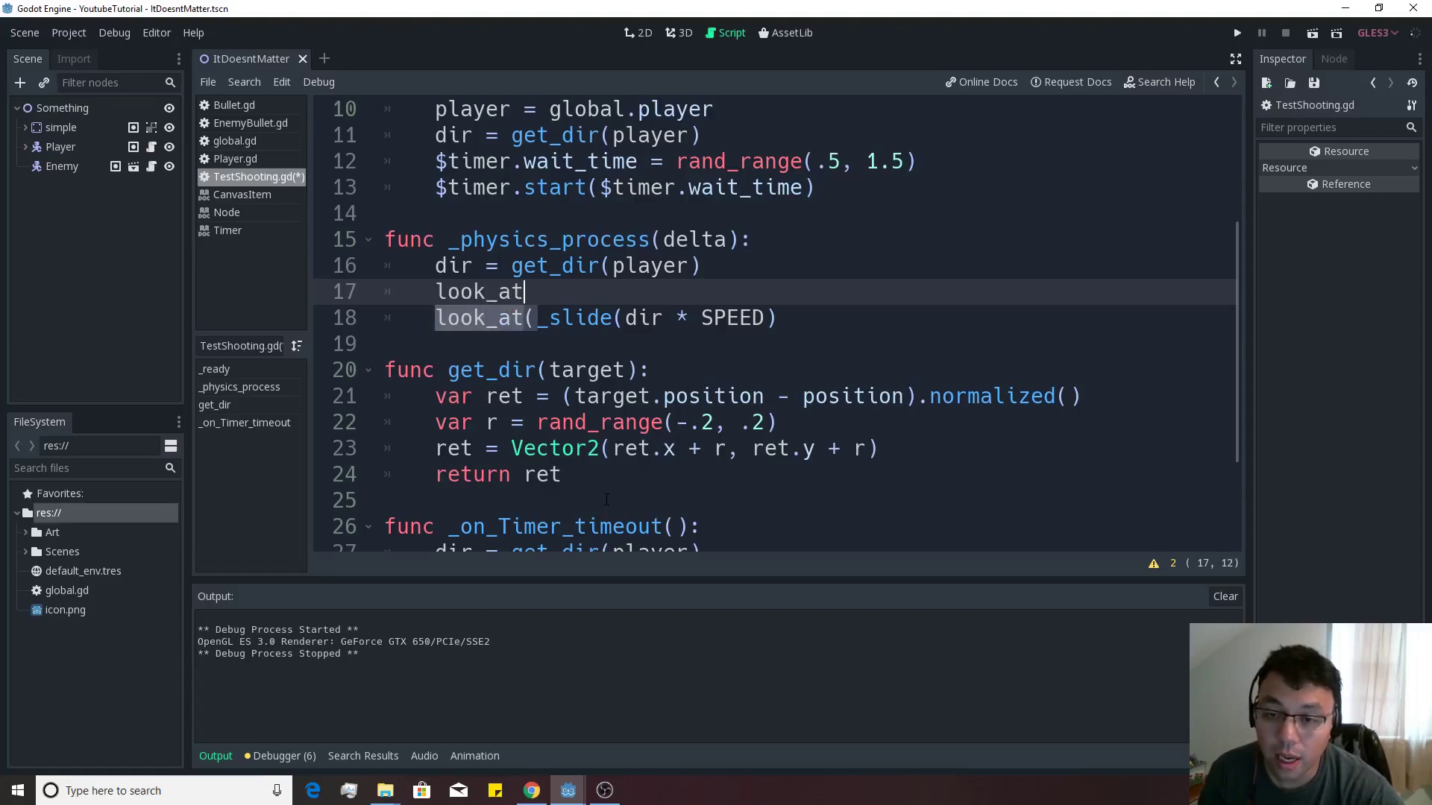
pyautogui.write('(')
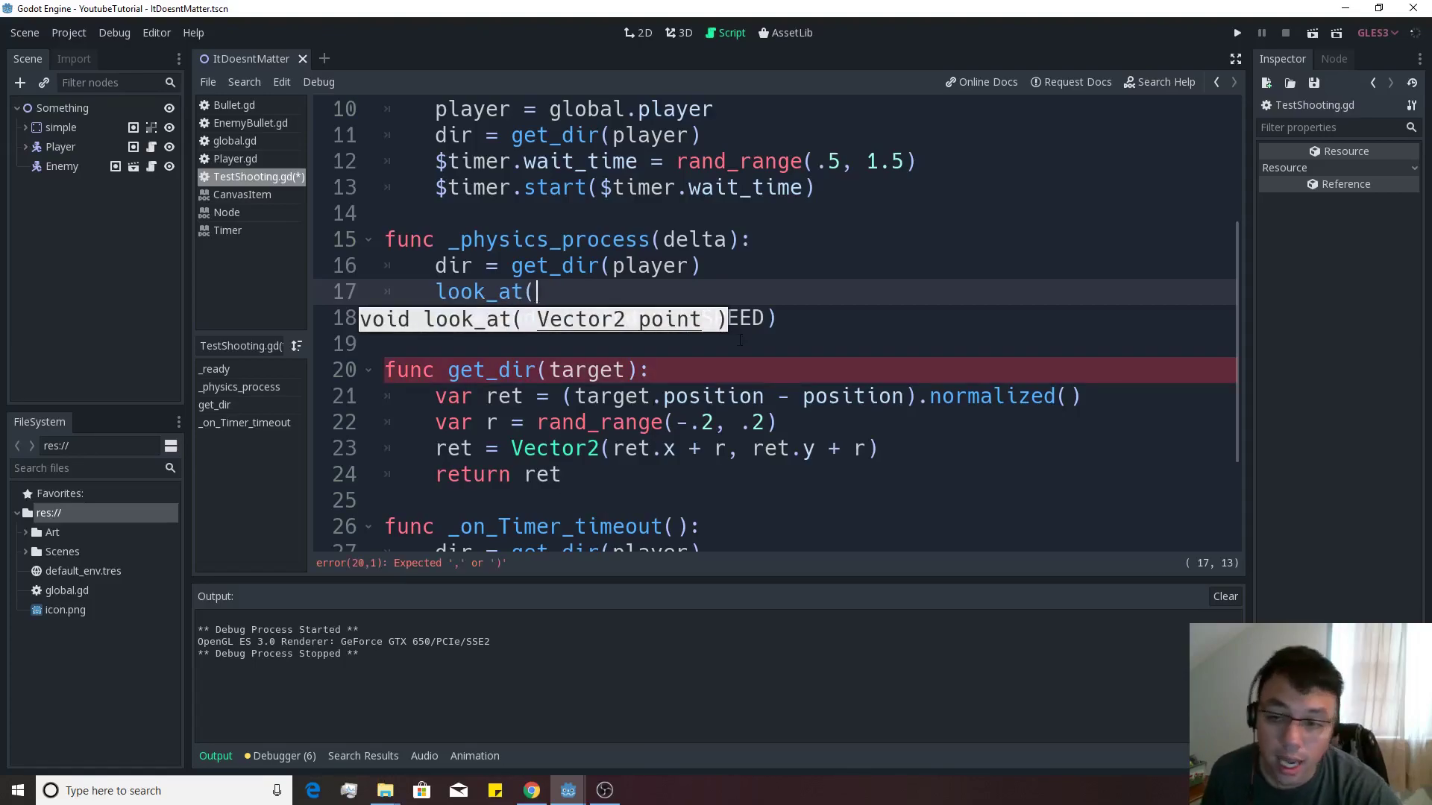
pyautogui.write('player.')
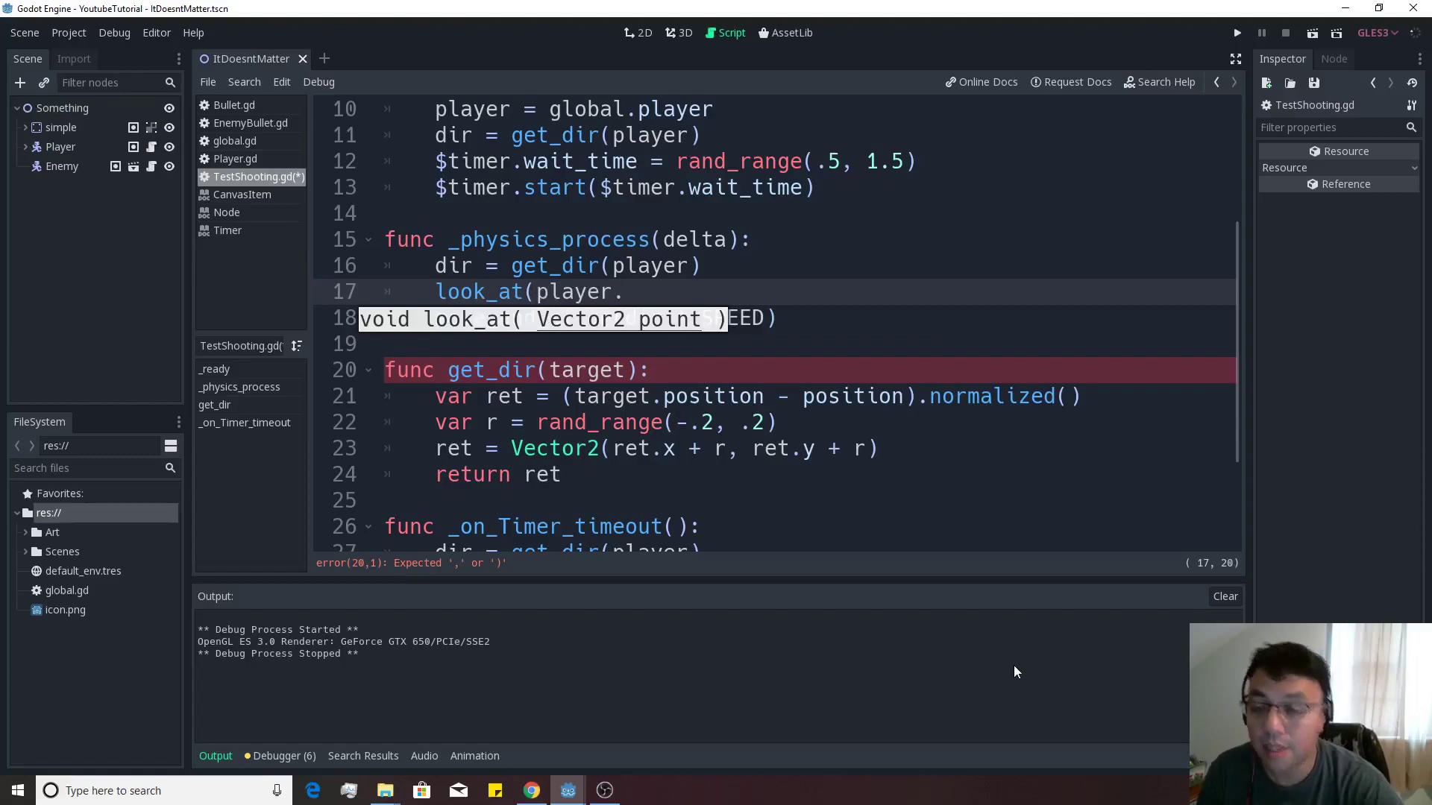
pyautogui.write('position')
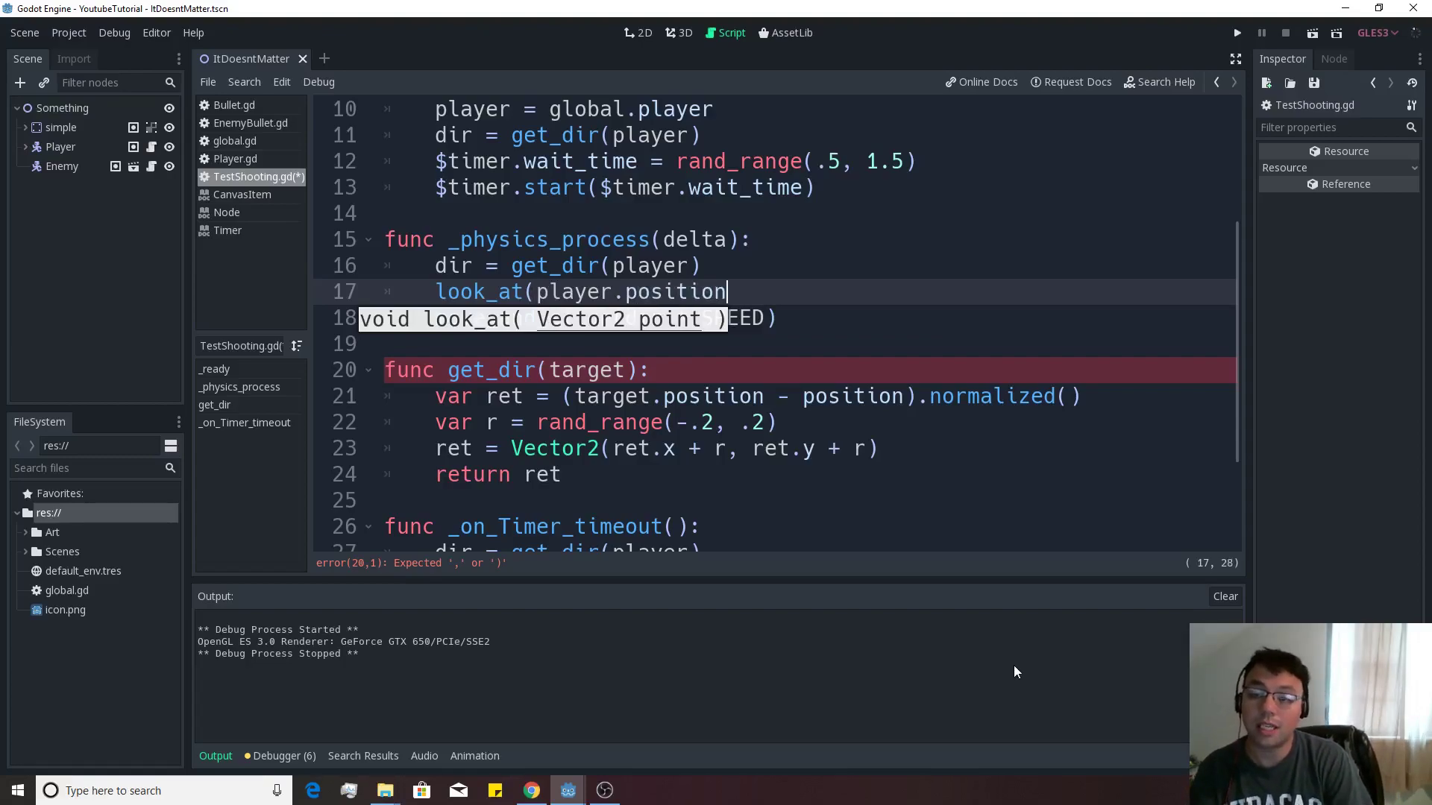
pyautogui.write(')')
pyautogui.hotkey('ctrl', 's')
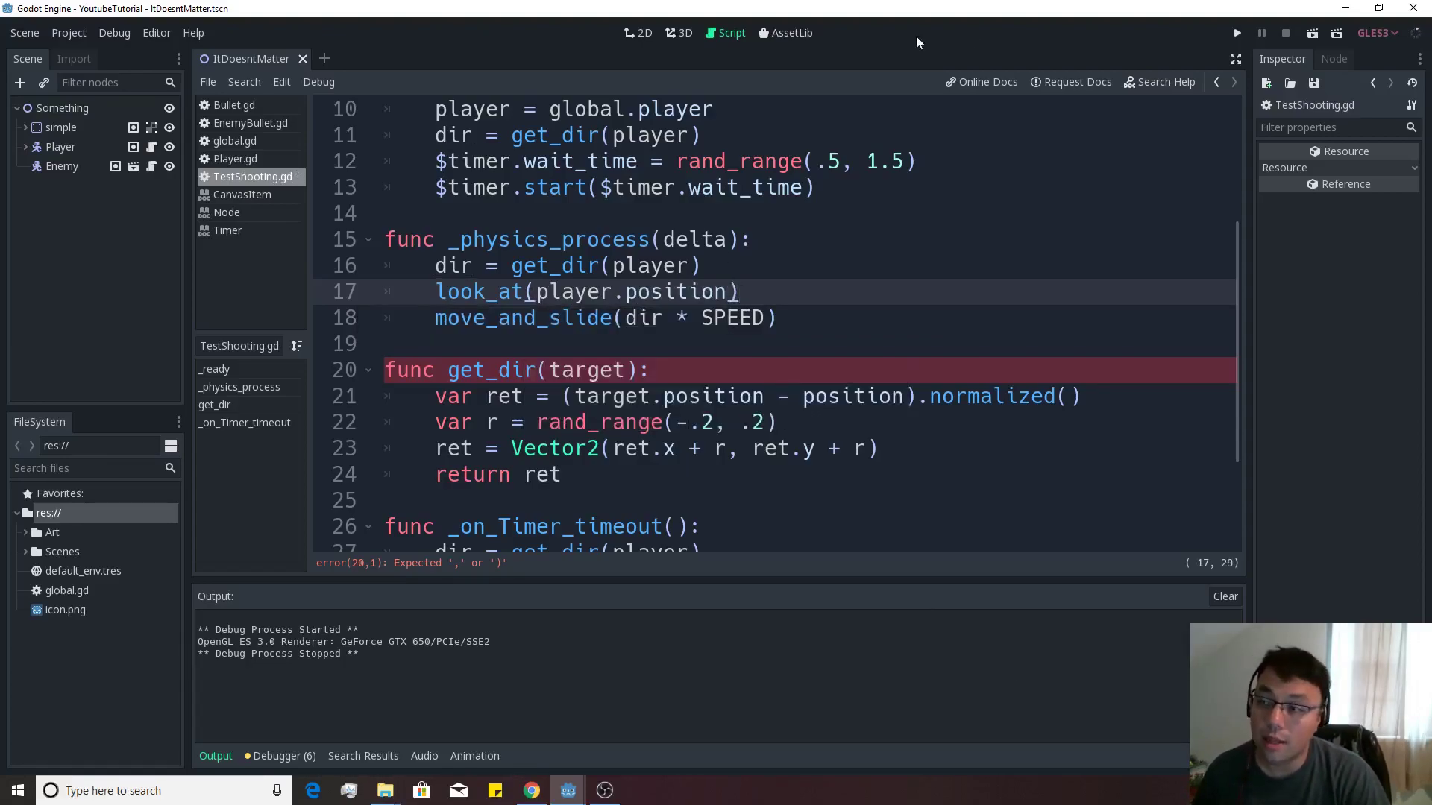
# Run the game and steer the ship up, down, right and left to check the enemy turns toward it
pyautogui.click(1237, 33)
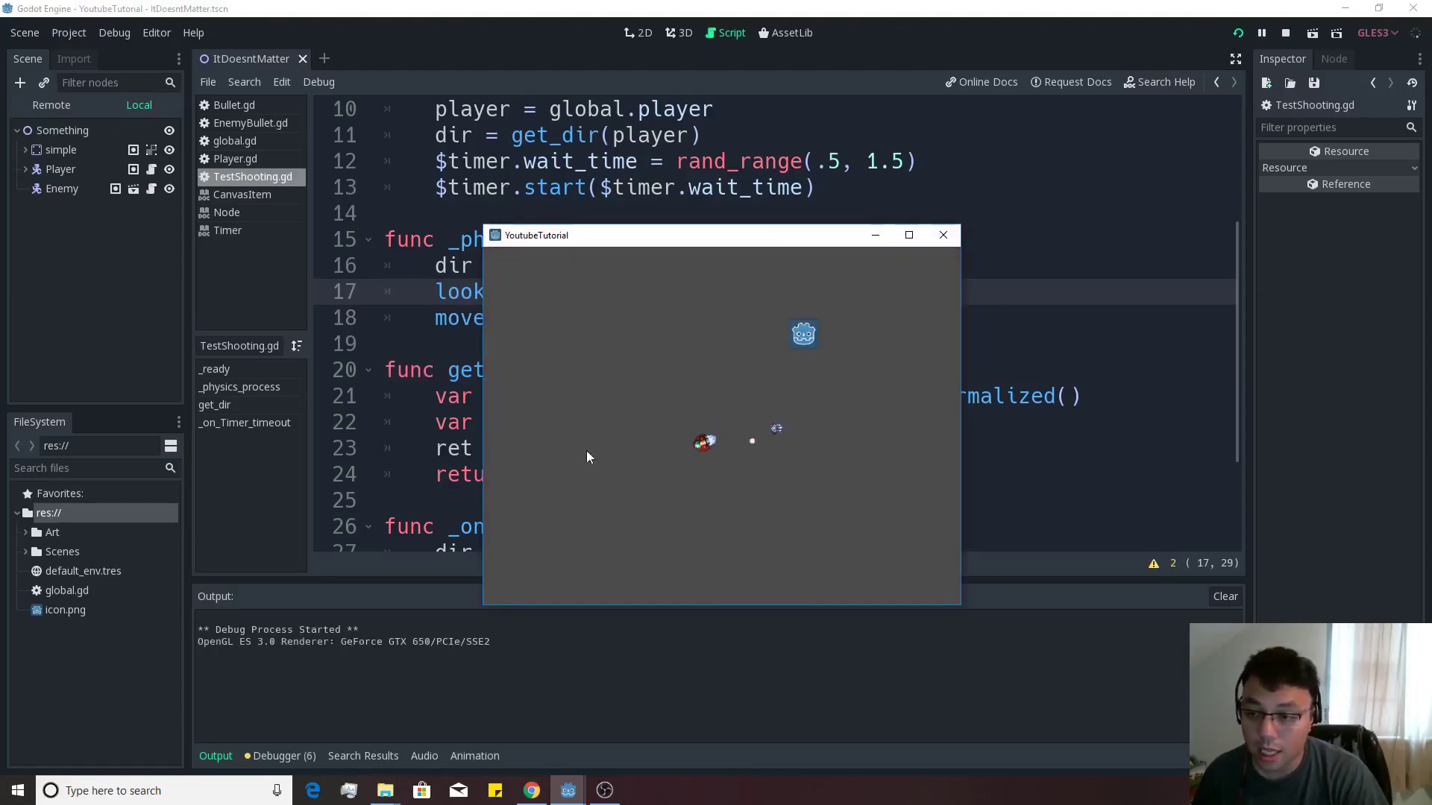
pyautogui.press('w')
pyautogui.press('s')
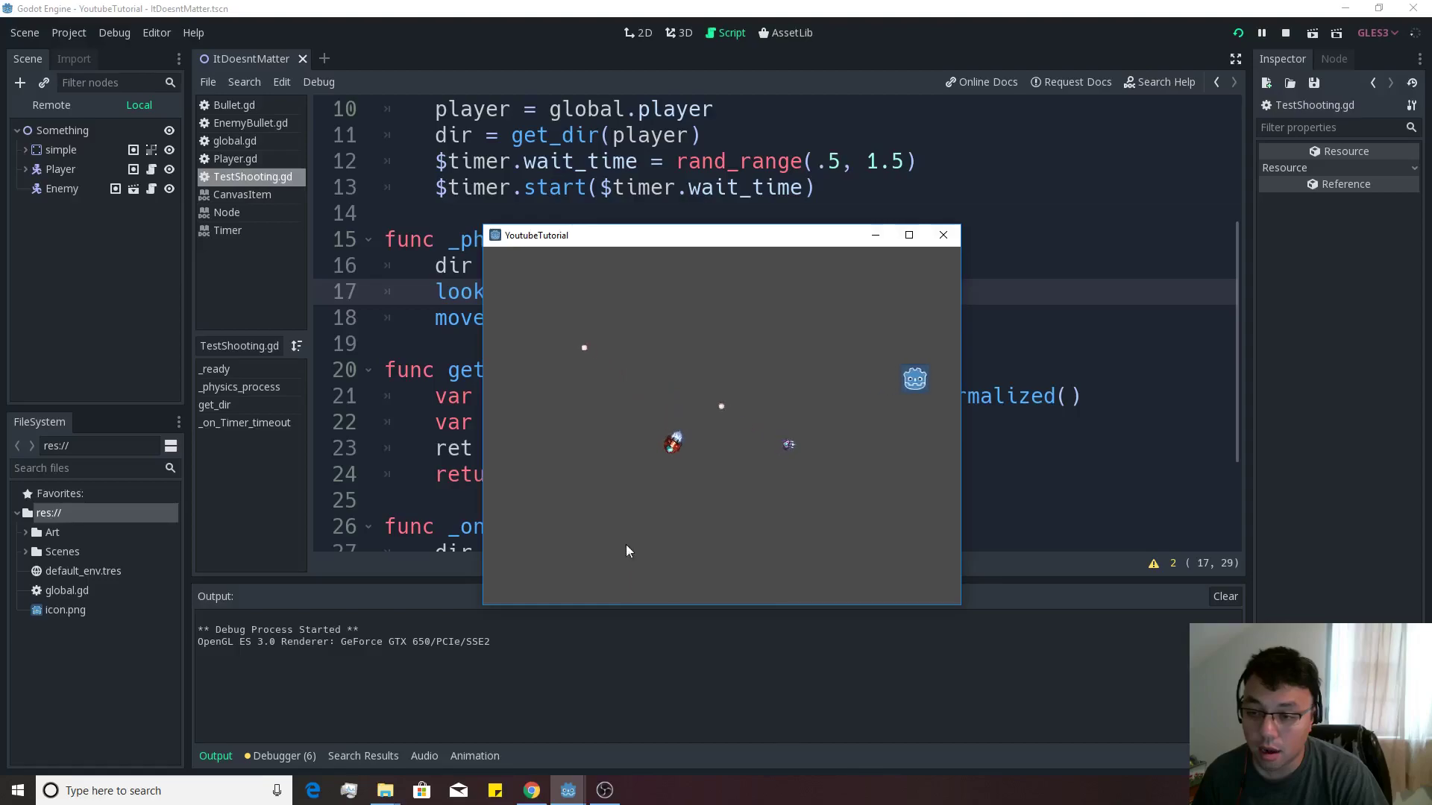
pyautogui.press('d')
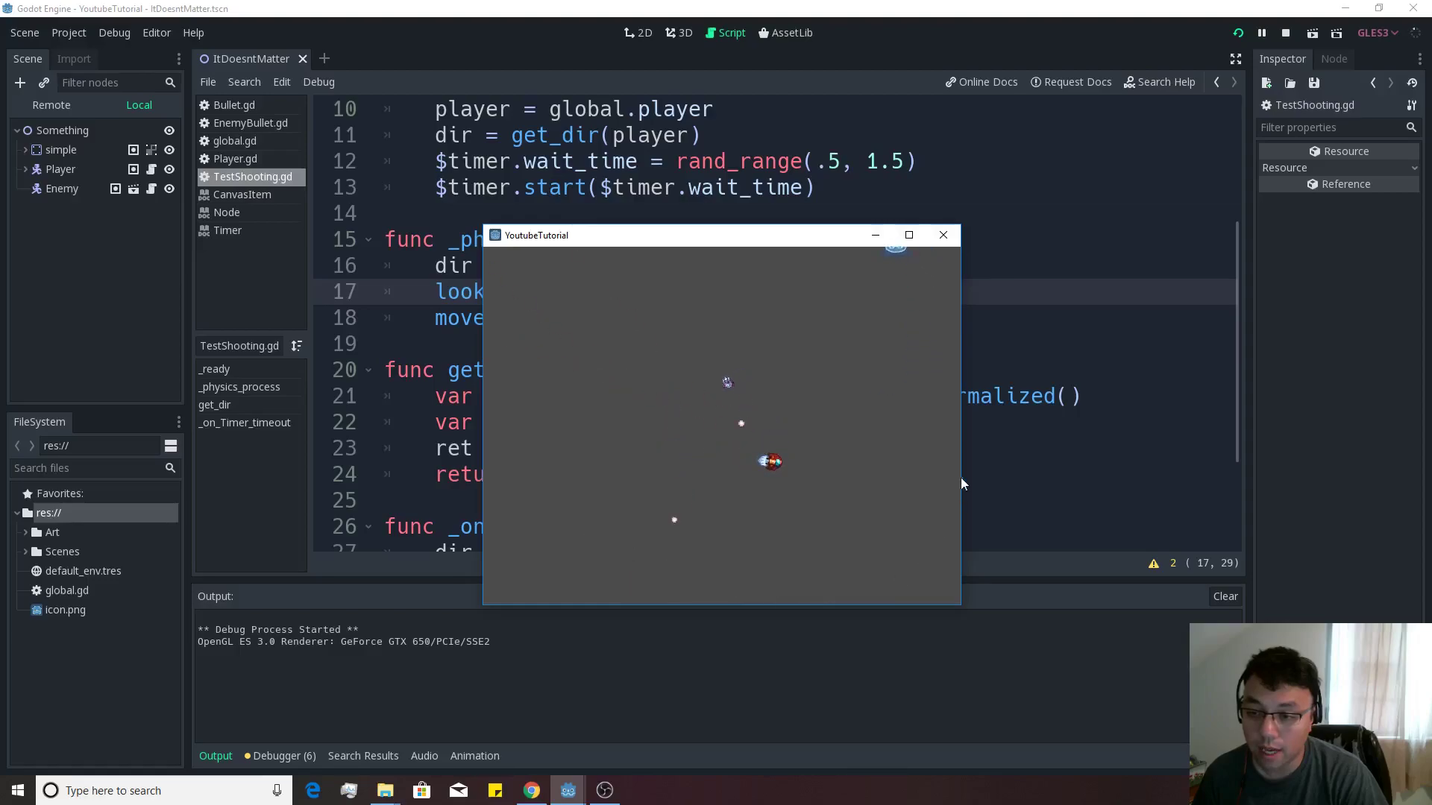
pyautogui.press('w')
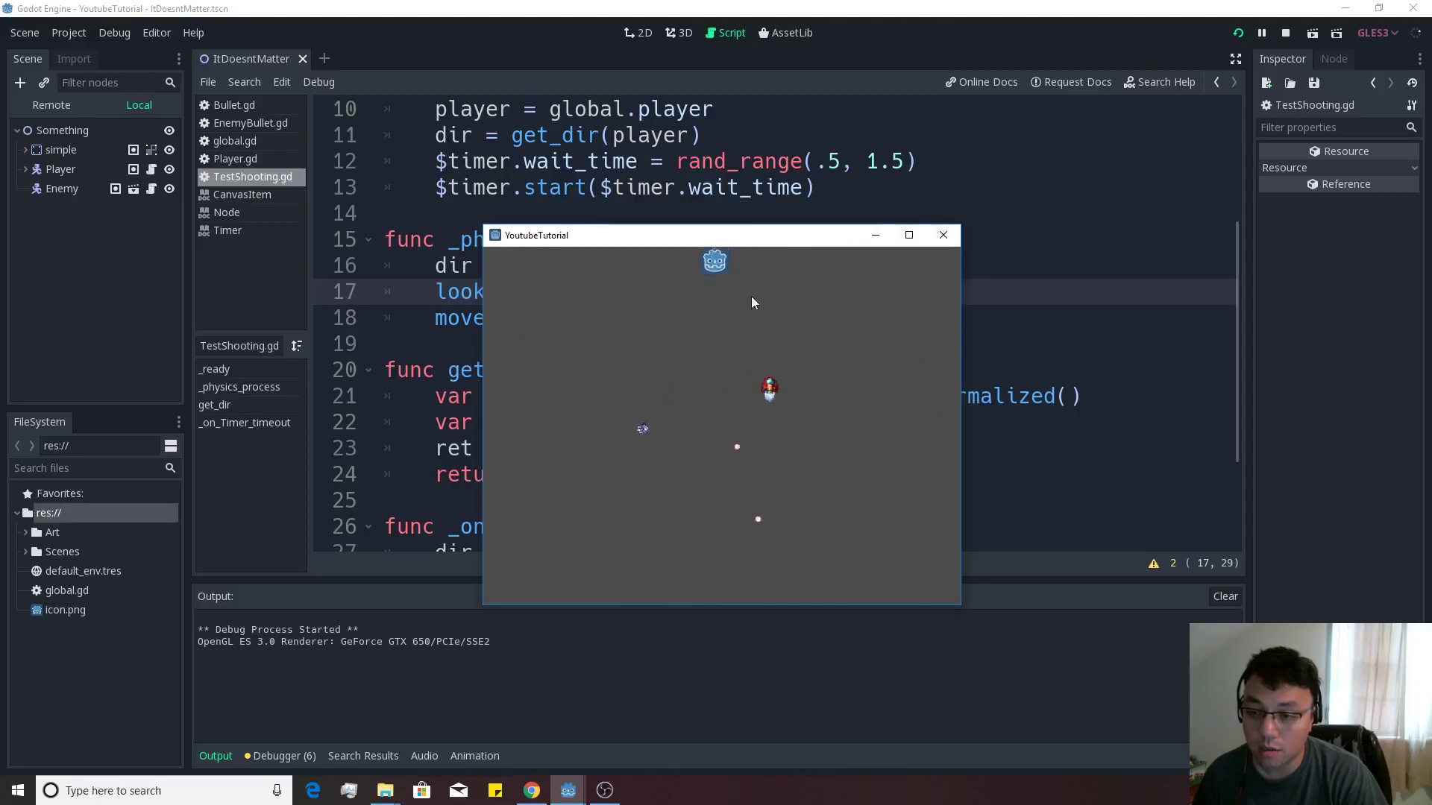
pyautogui.press('a')
pyautogui.press('Down')
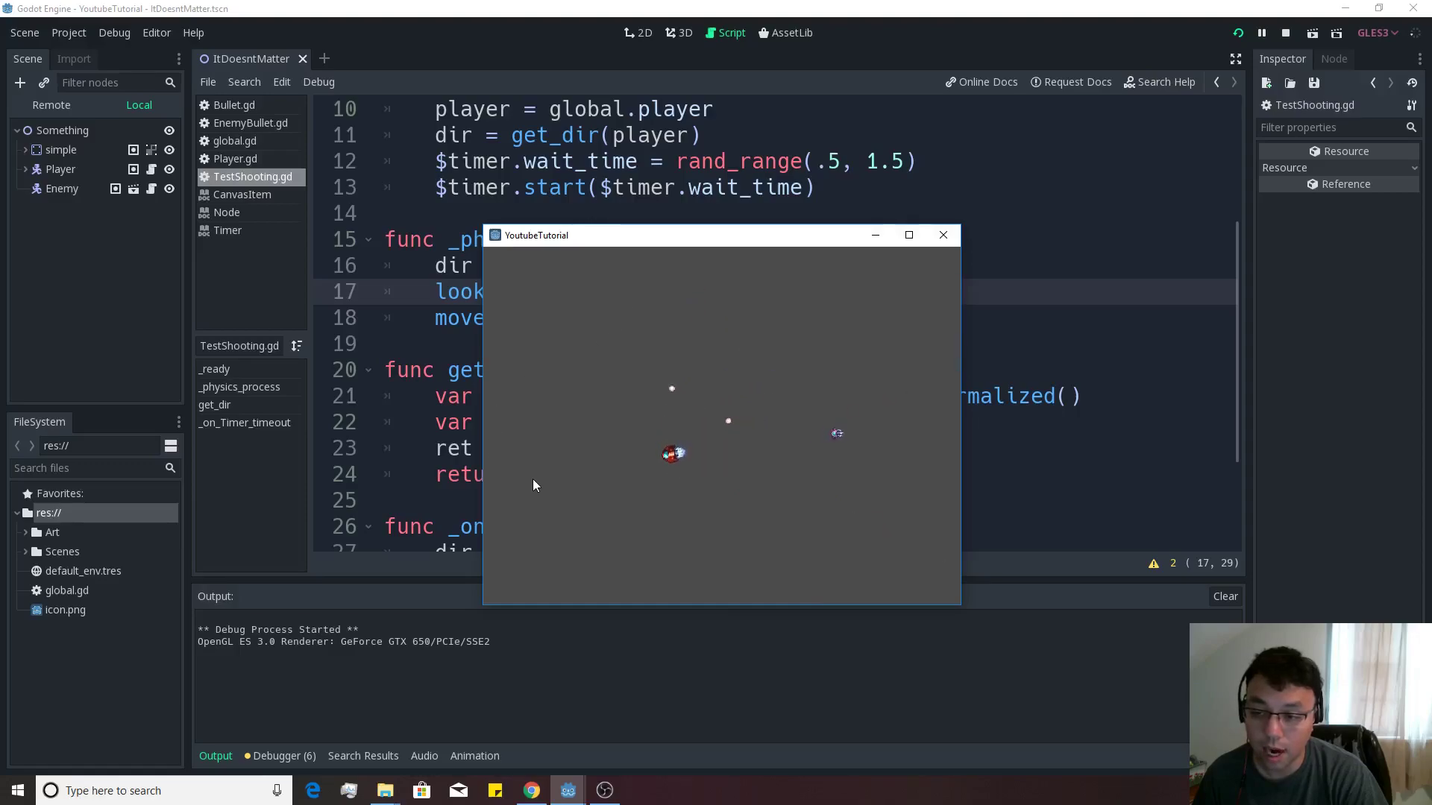
# Duplicate the Enemy into Enemy2 at the upper left and then Enemy3, and rerun the game
pyautogui.click(942, 235)
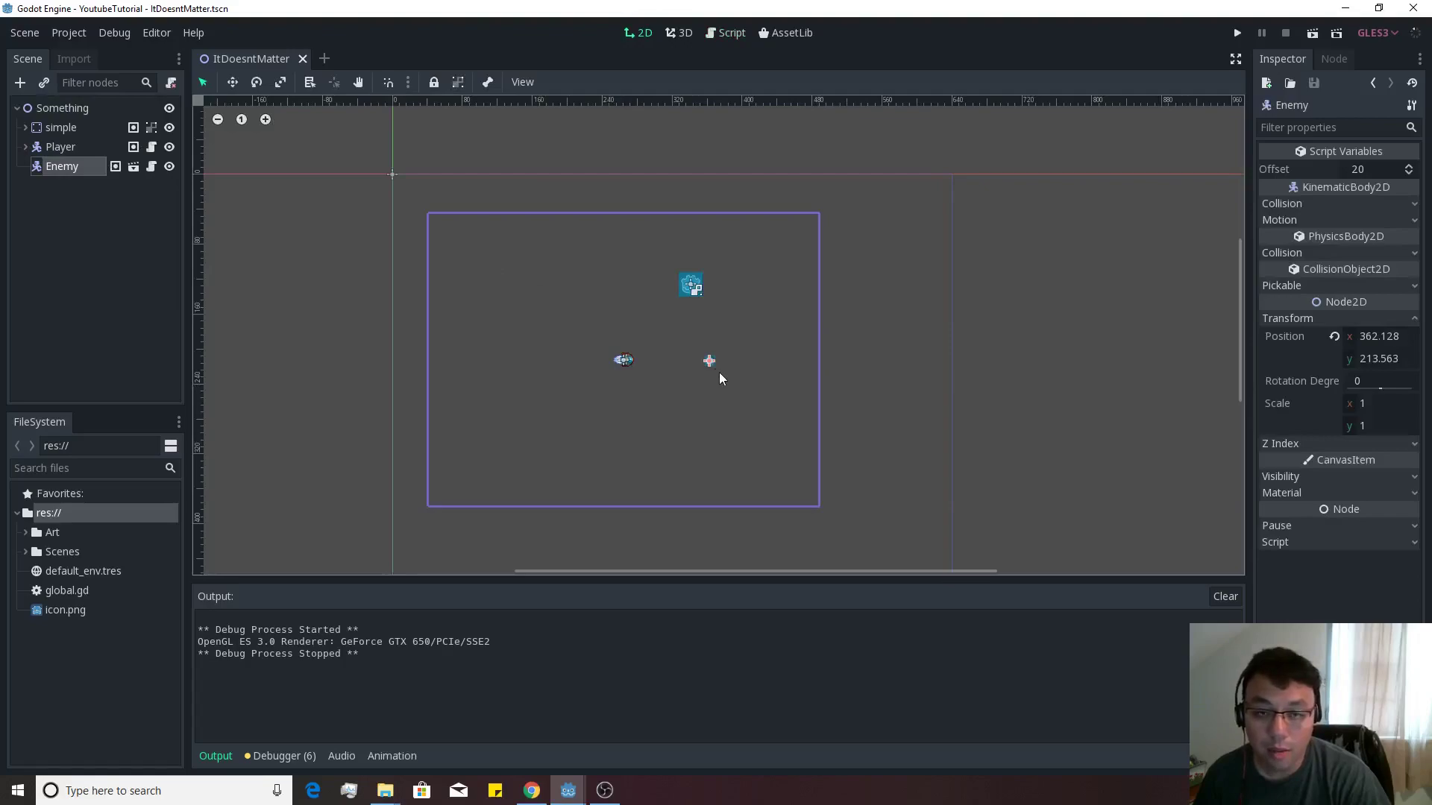
pyautogui.click(458, 82)
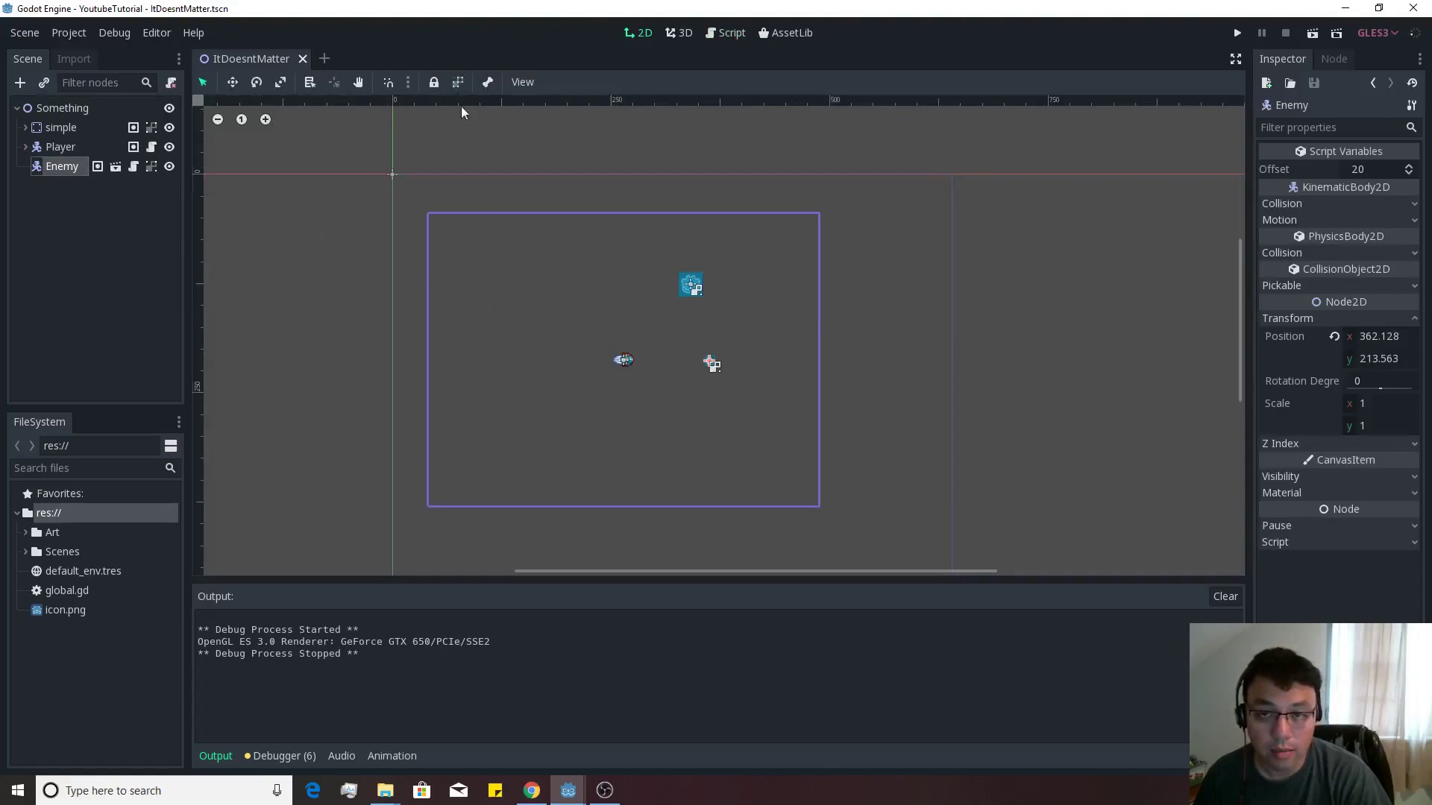
pyautogui.hotkey('ctrl', 'd')
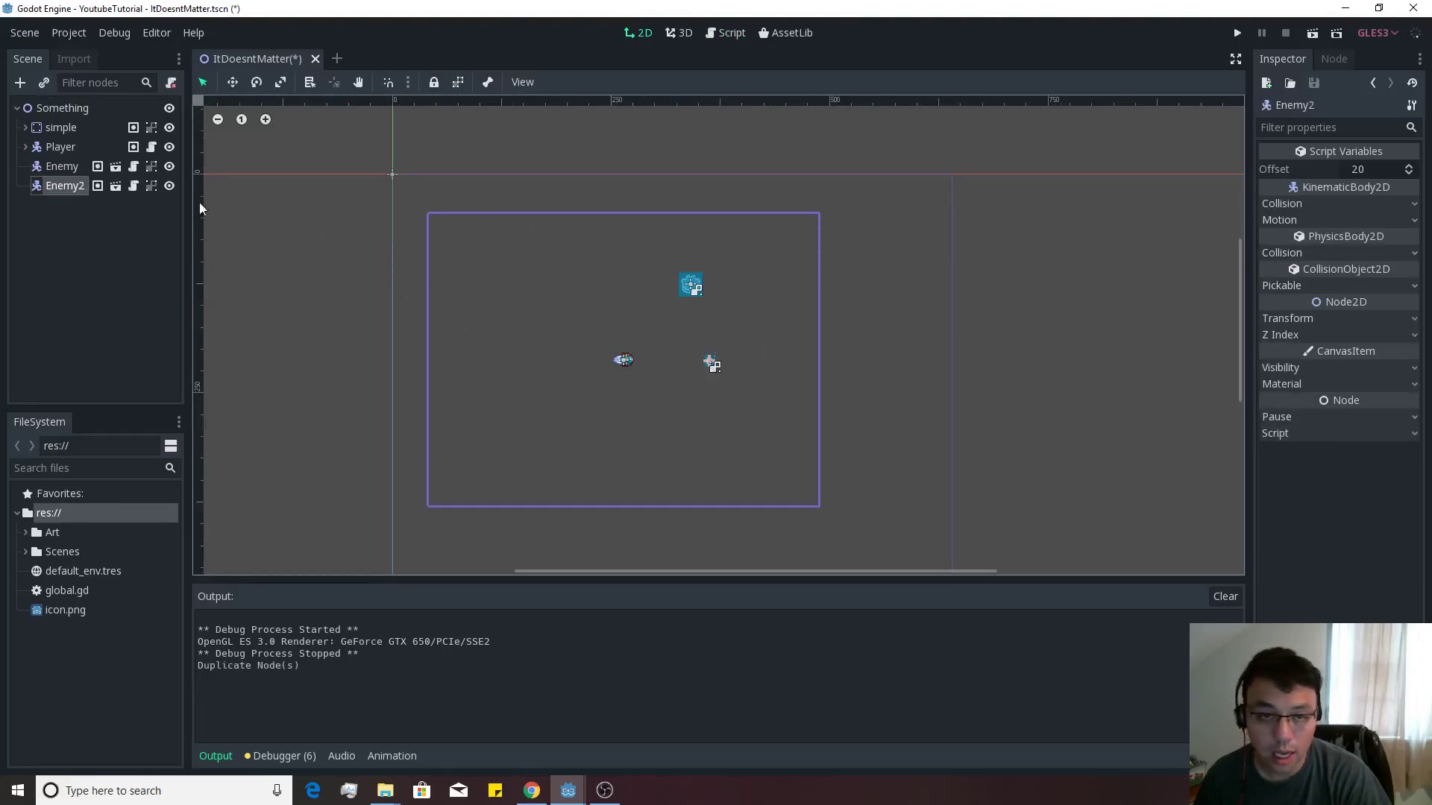
pyautogui.click(458, 82)
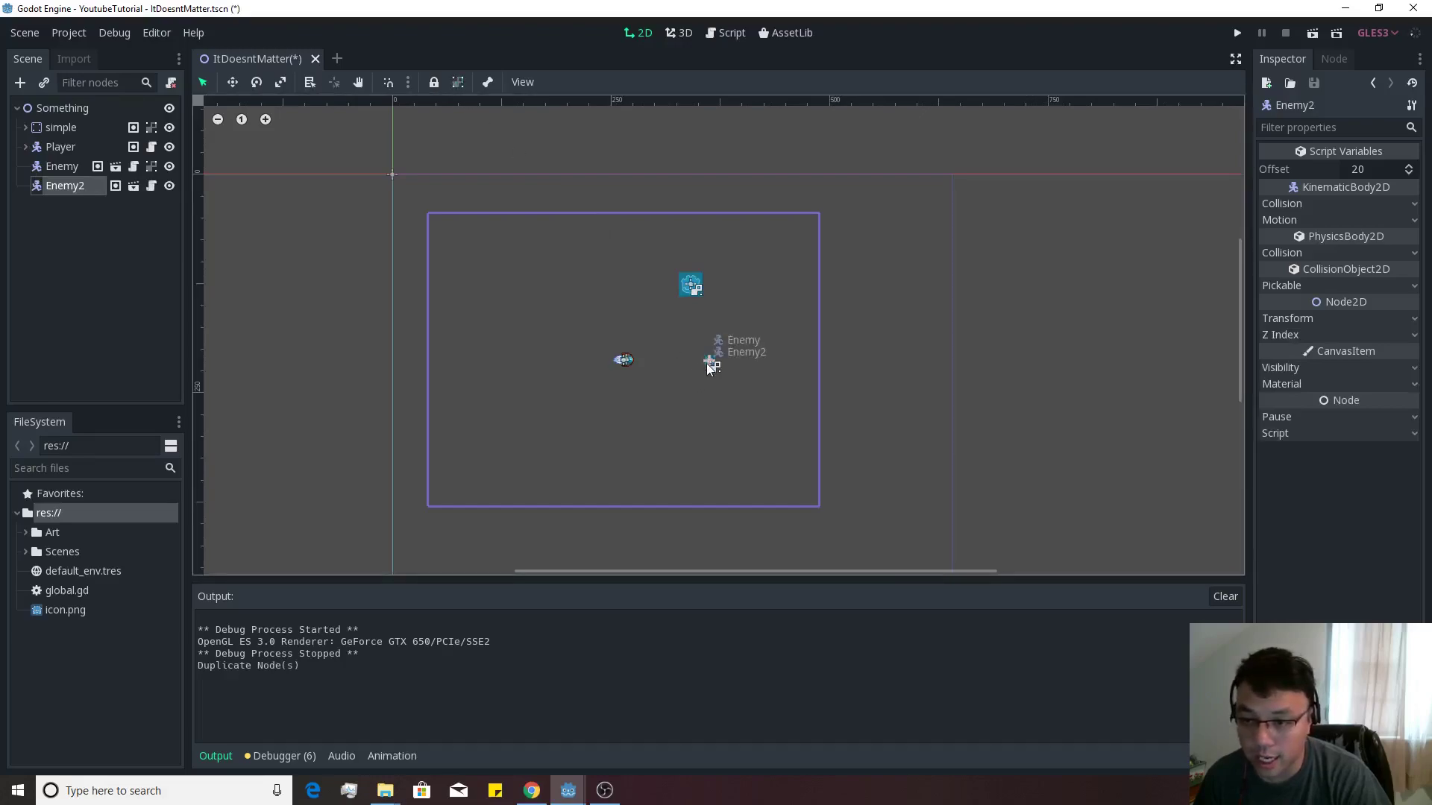
pyautogui.moveTo(708, 364); pyautogui.dragTo(530, 385)
pyautogui.hotkey('ctrl', 'd')
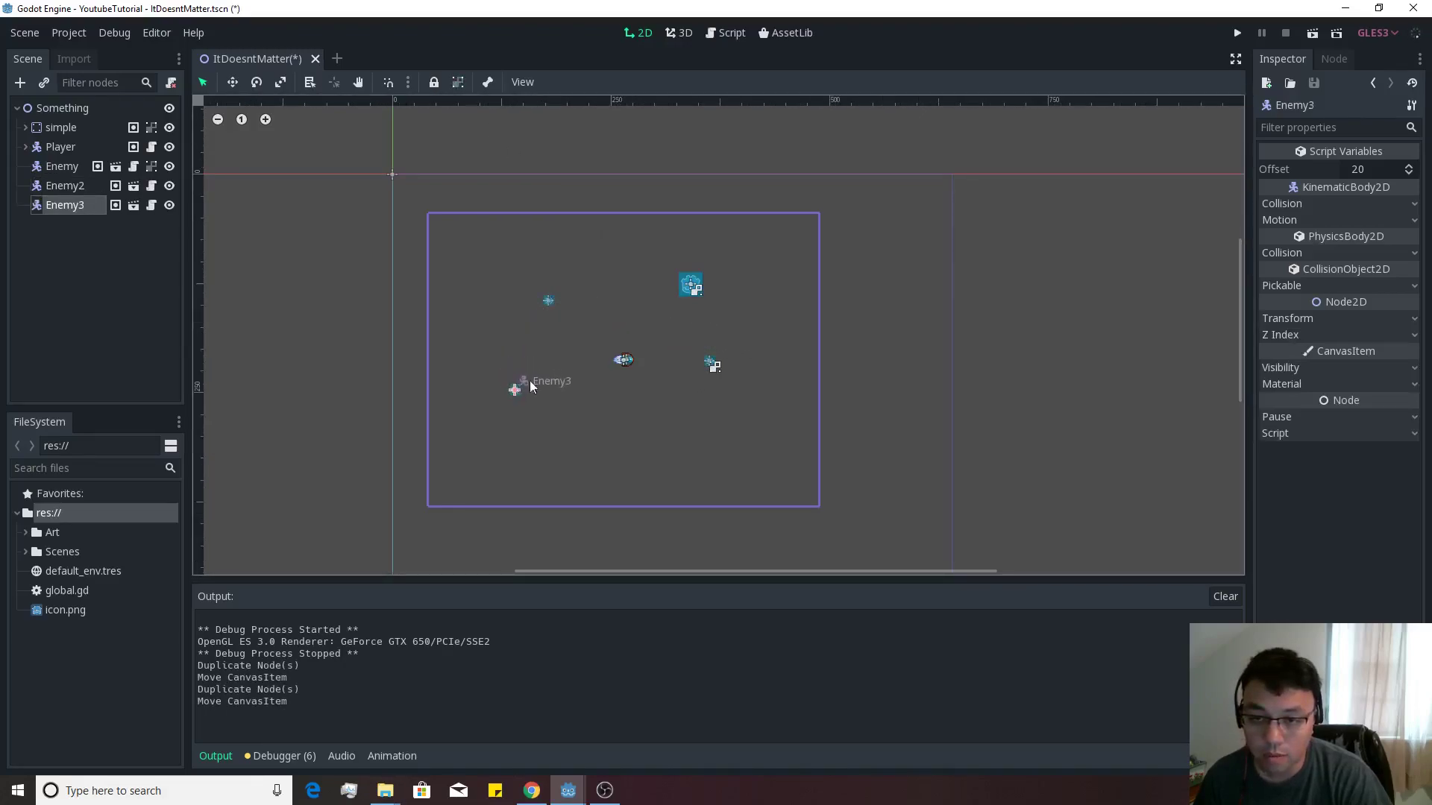
pyautogui.click(1235, 33)
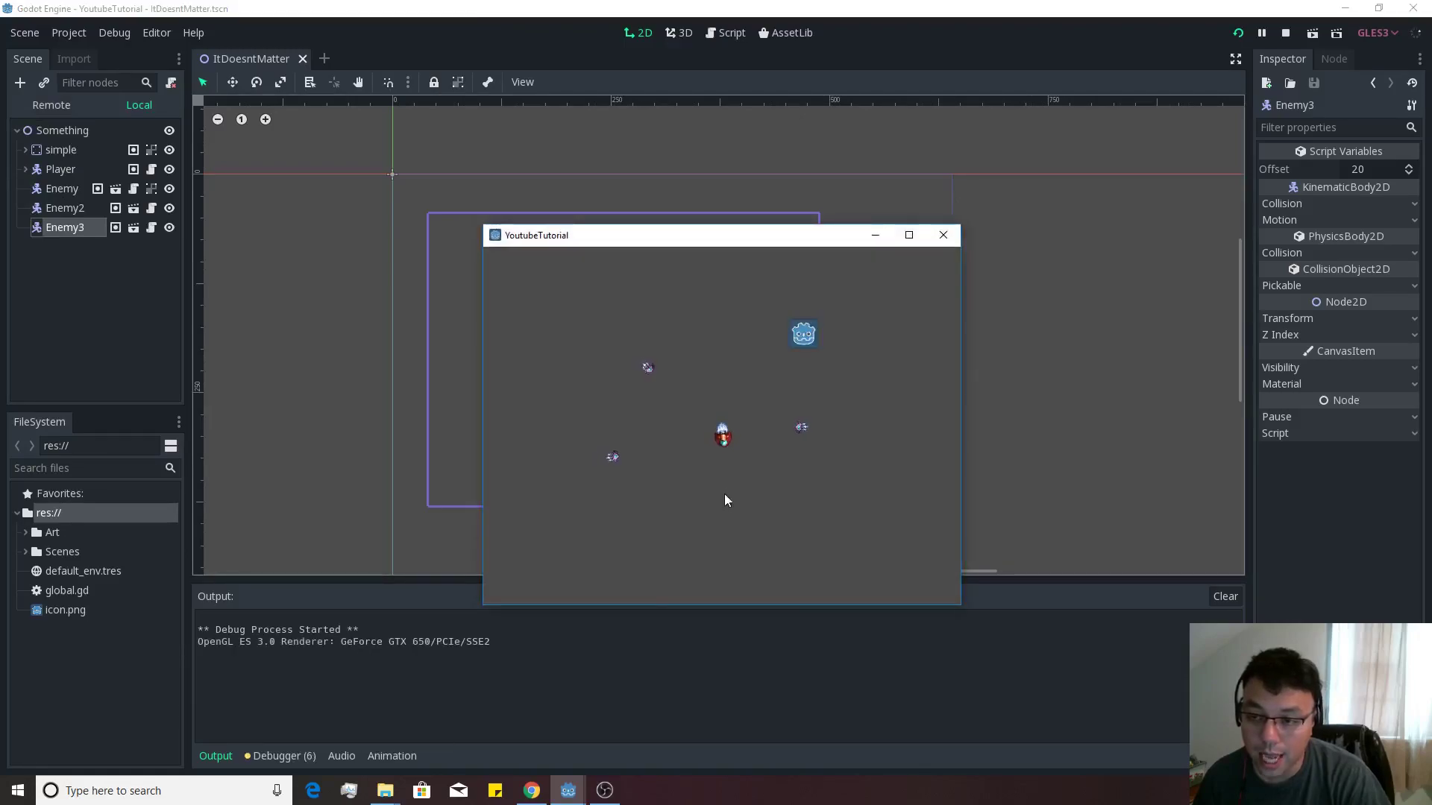
# Steer the ship right, left and up while all three enemies track and shoot at it, then stop the test
pyautogui.press('d')
pyautogui.press('a')
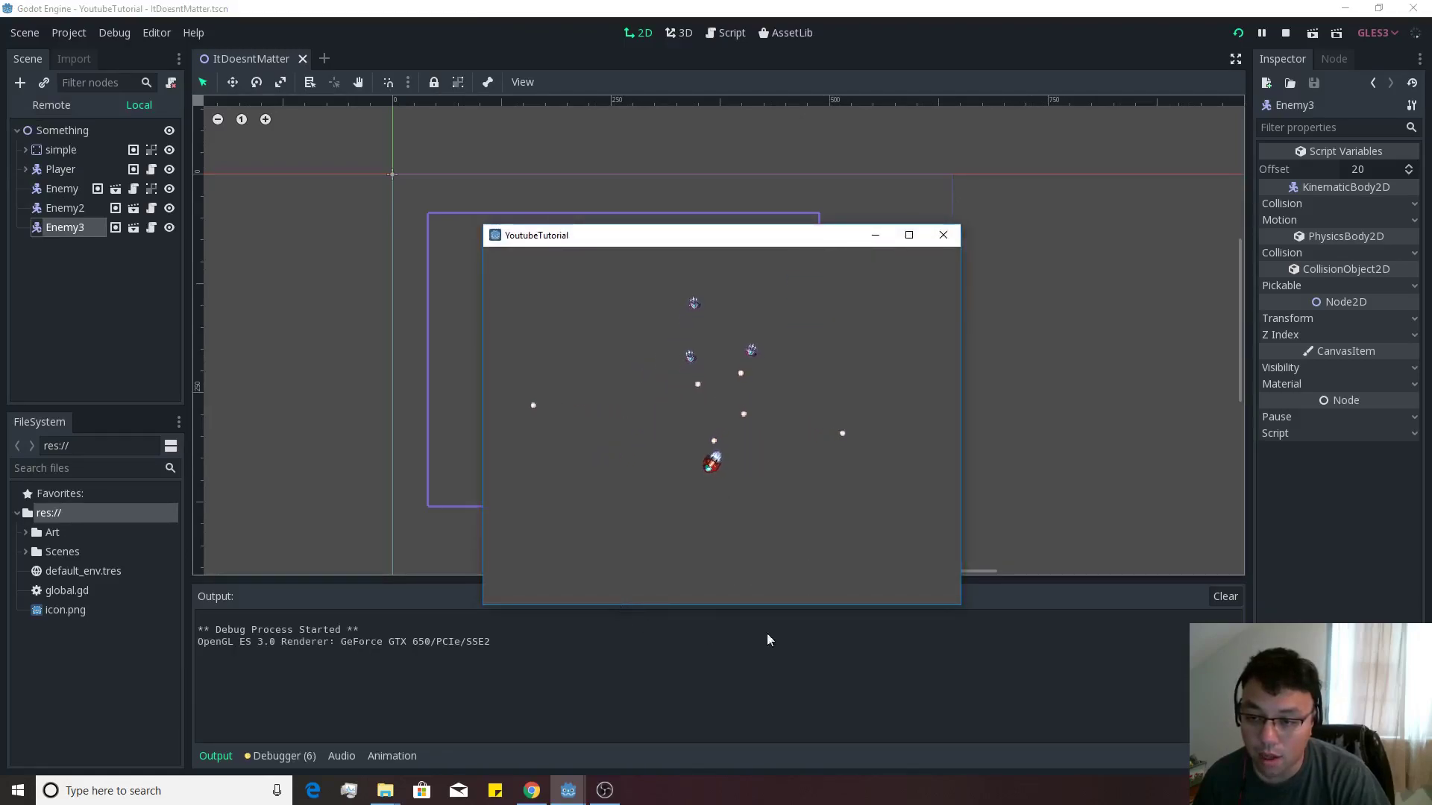
pyautogui.press('d')
pyautogui.press('a')
pyautogui.press('w')
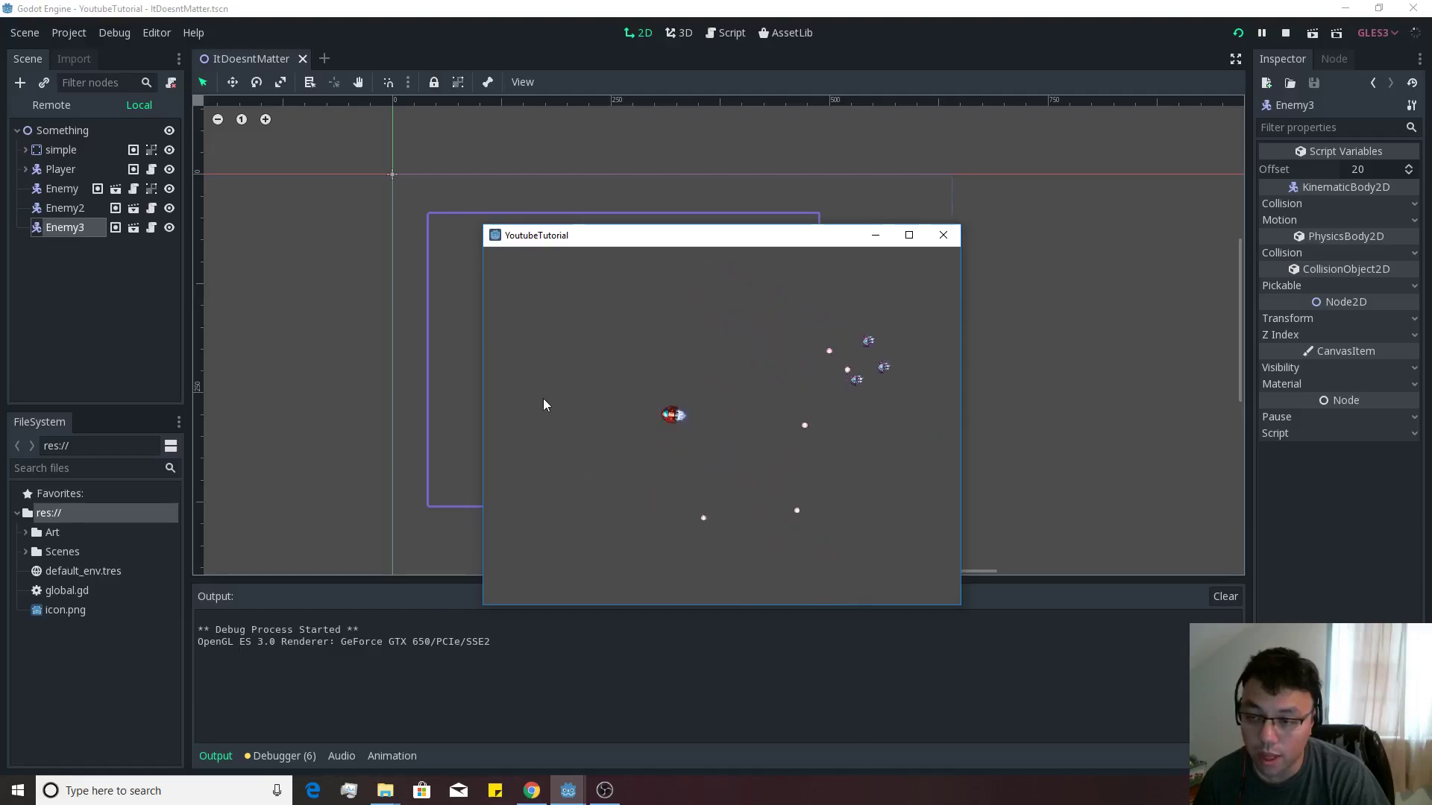
pyautogui.press('d')
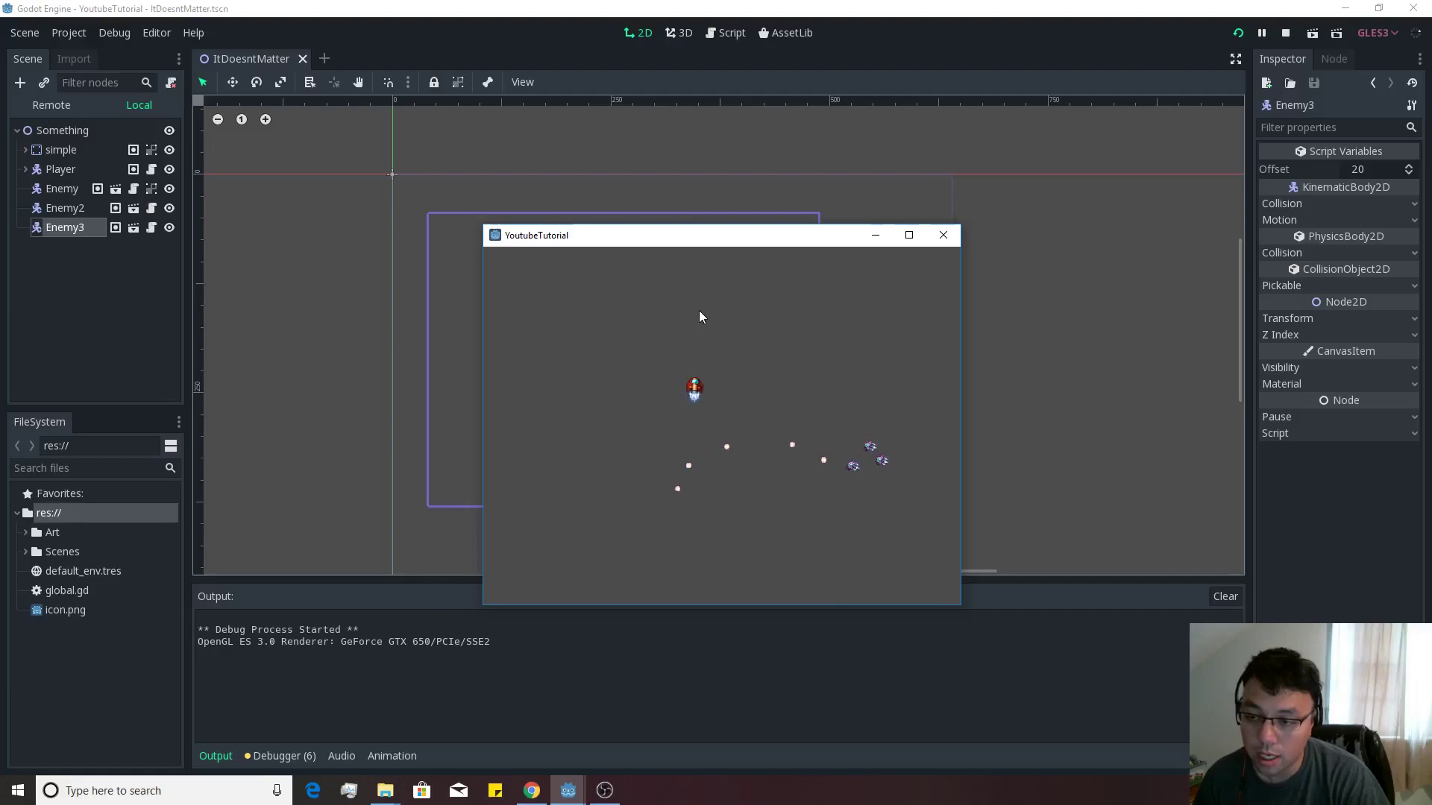